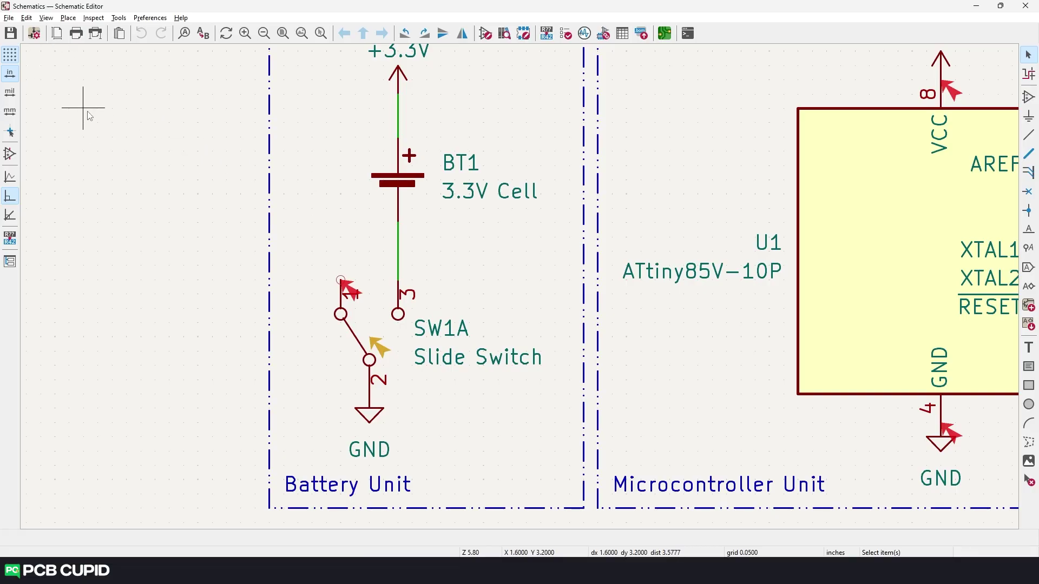
# Step: Open Schematic Setup's Electrical Rules violation severity list and scroll through all the rules
pyautogui.click(35, 36)
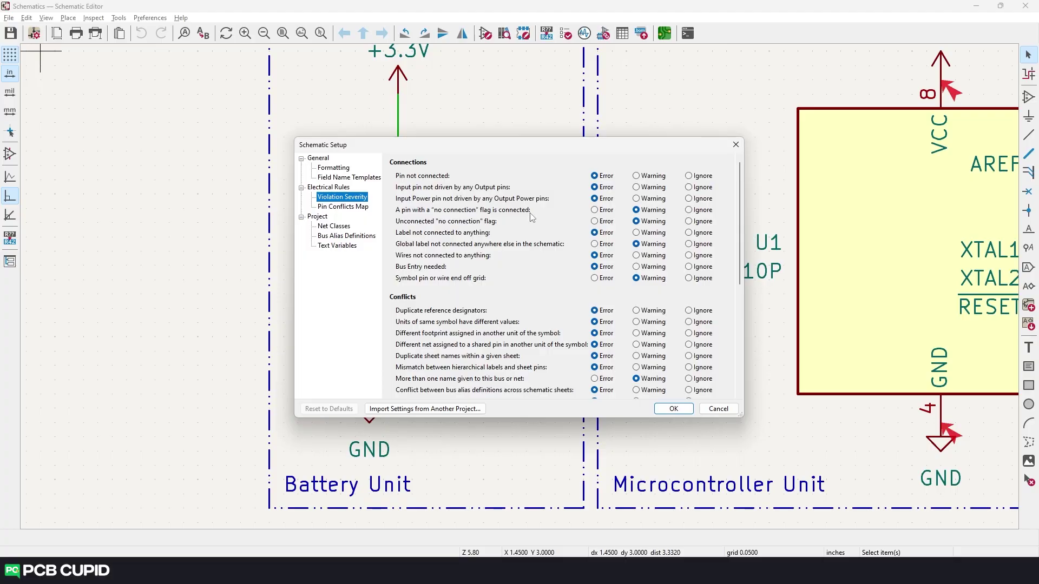
pyautogui.scroll(-3, 454, 259)
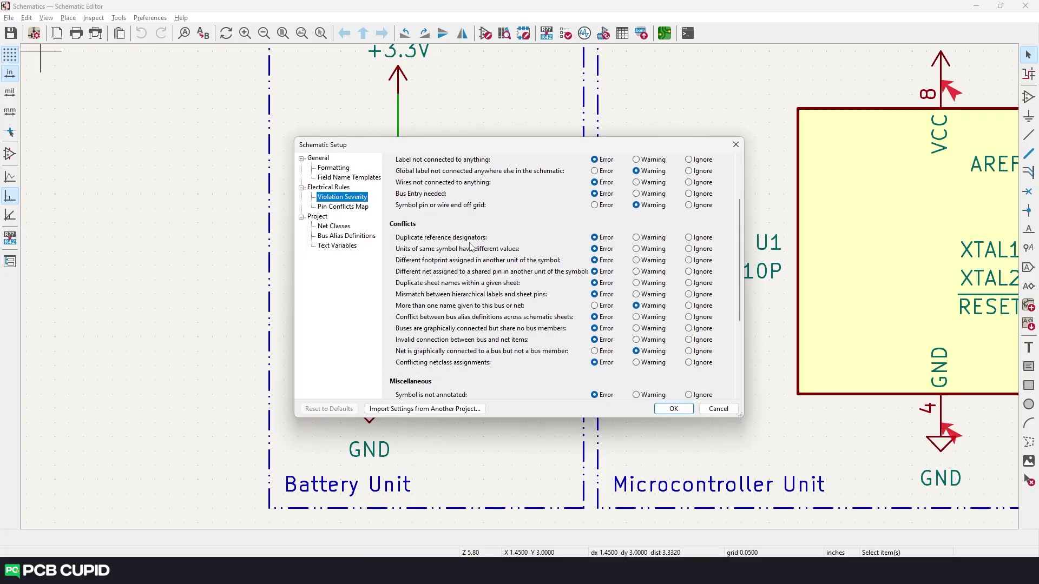
pyautogui.scroll(-1, 471, 248)
pyautogui.scroll(-2, 451, 272)
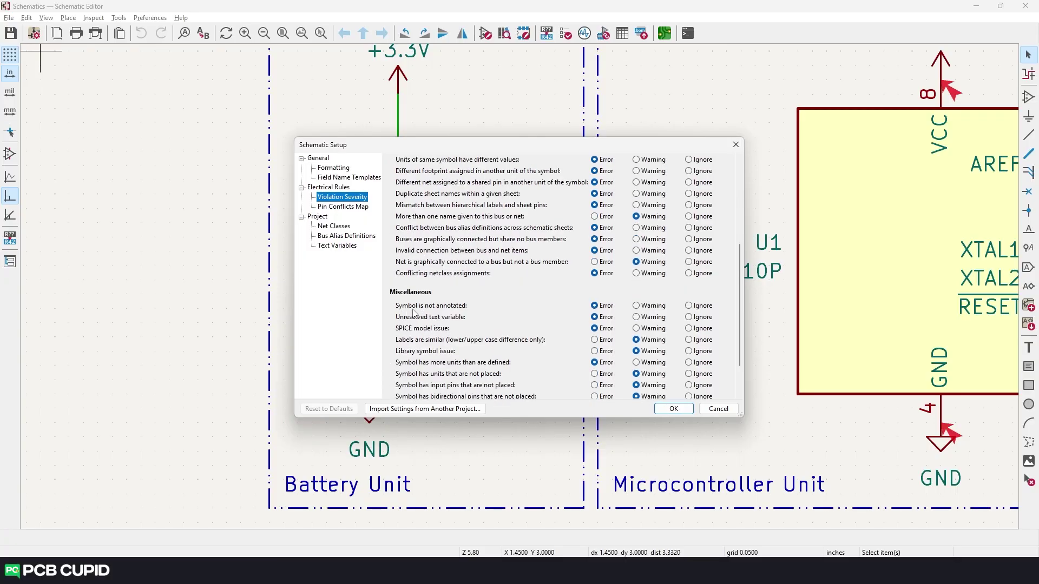
pyautogui.scroll(-2, 469, 309)
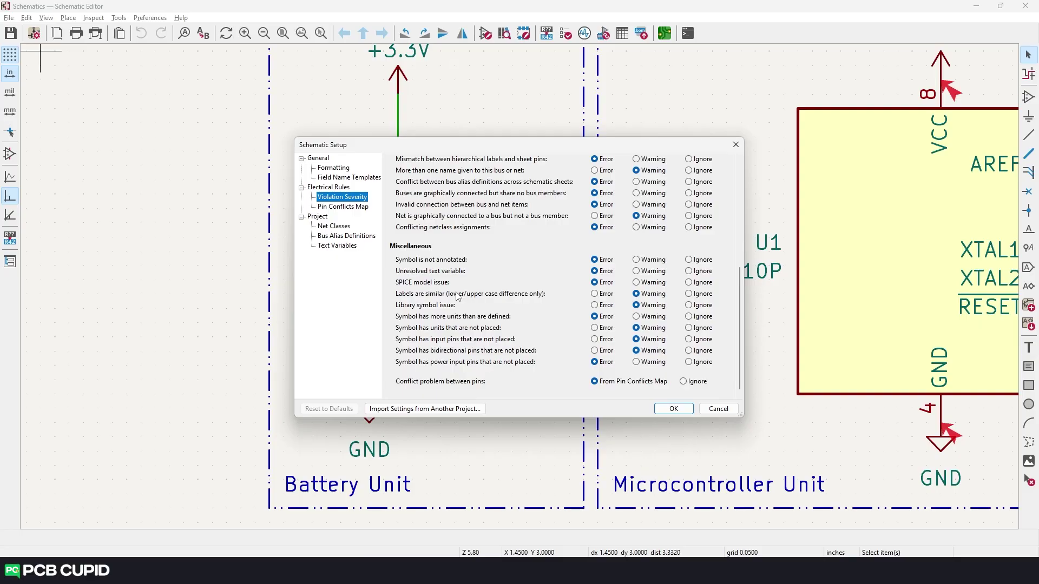
# Step: Close setup unchanged, then run ERC and review its errors with warnings hidden
pyautogui.click(709, 410)
pyautogui.scroll(-3, 709, 409)
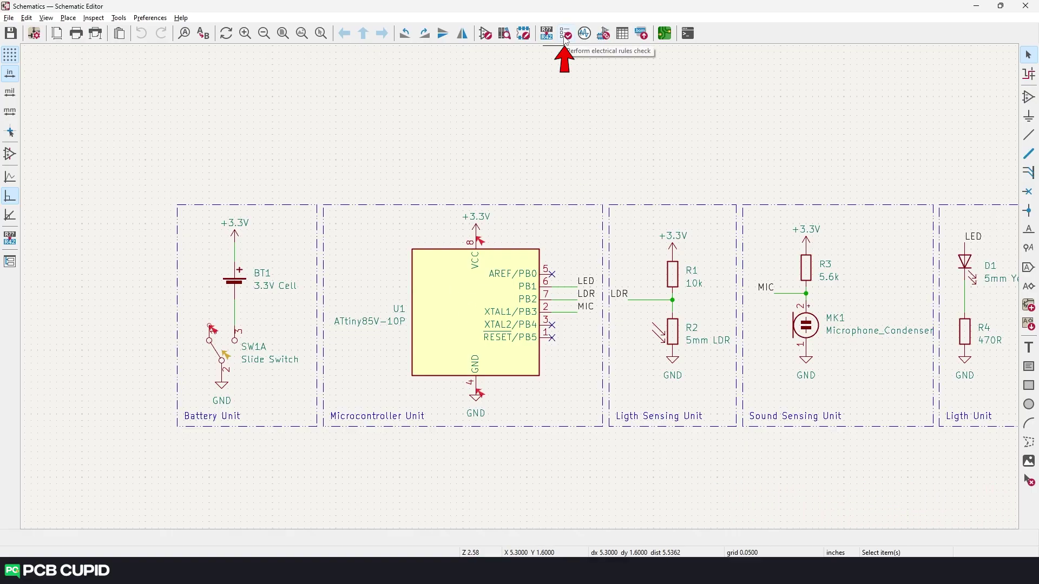
pyautogui.click(566, 33)
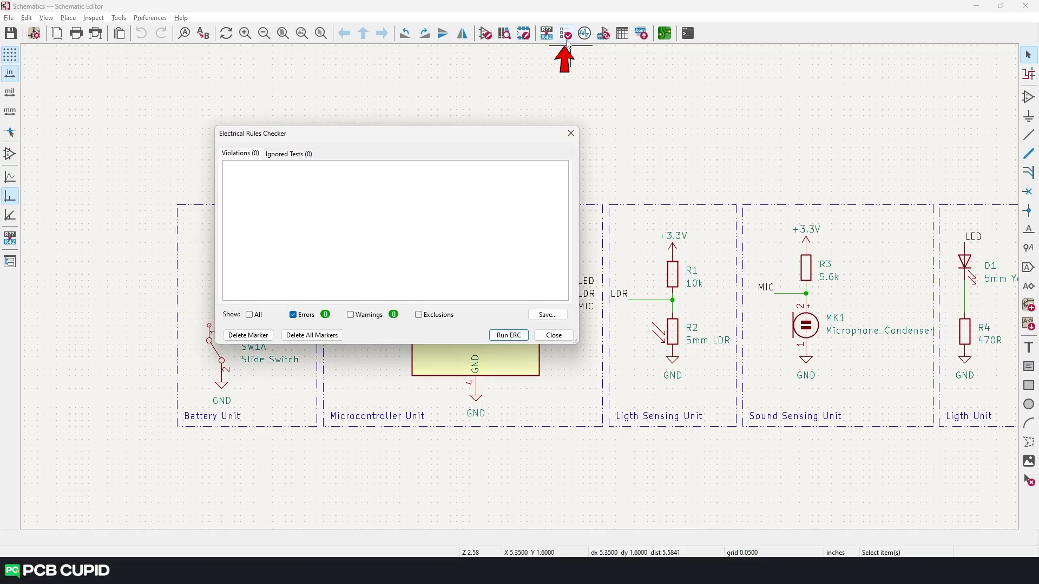
pyautogui.click(513, 334)
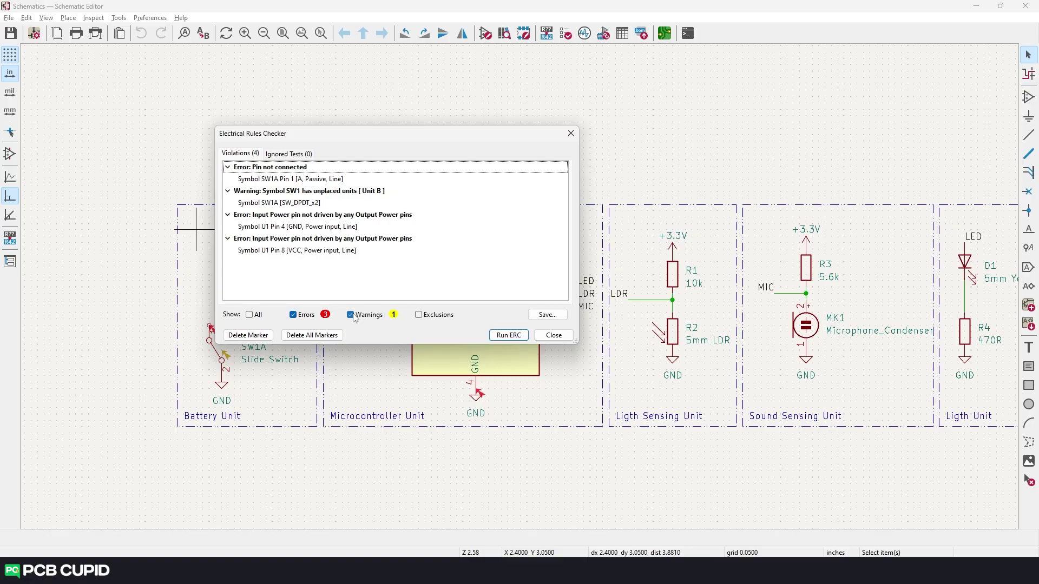
pyautogui.click(350, 315)
pyautogui.moveTo(341, 142); pyautogui.dragTo(488, 148)
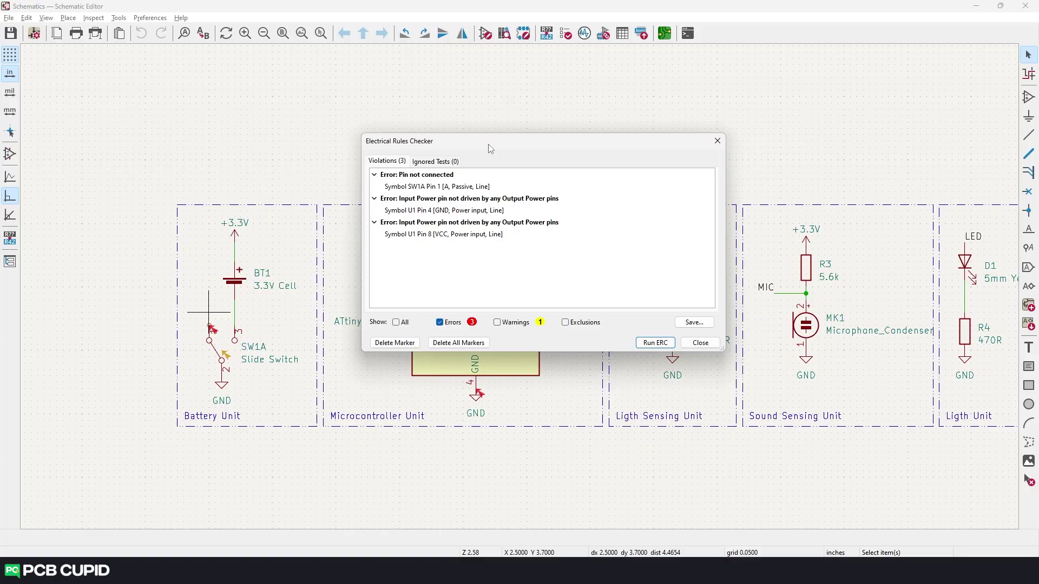
pyautogui.press('Escape')
pyautogui.scroll(2, 394, 352)
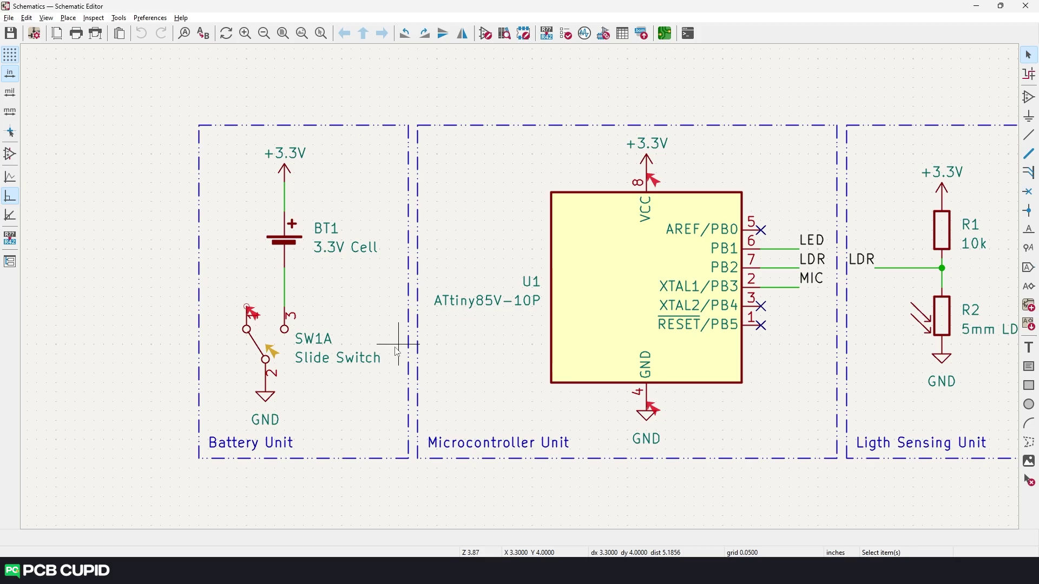
# Step: Place a no-connect flag on SW1A's unused top pin
pyautogui.click(1028, 192)
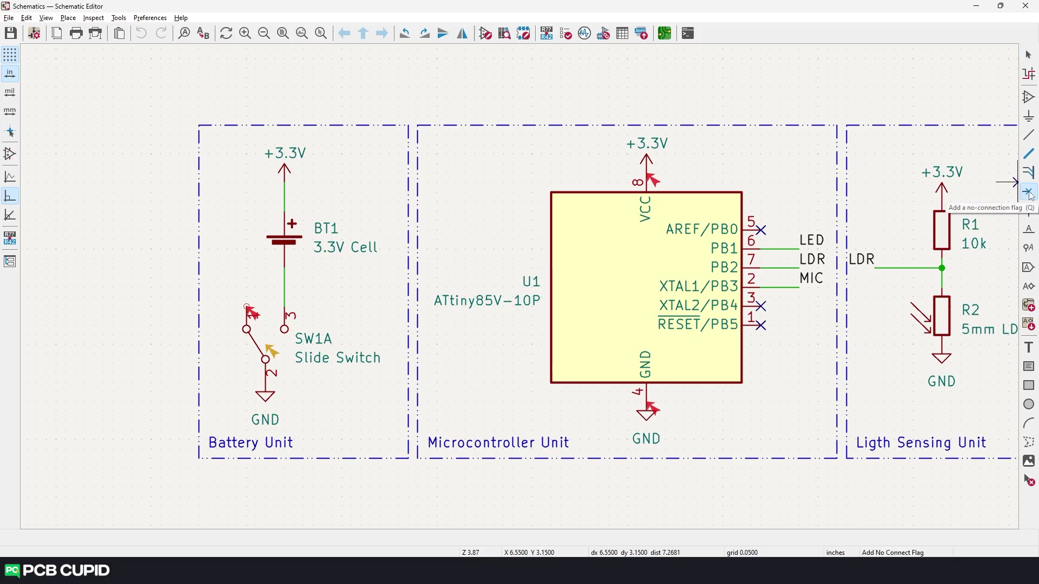
pyautogui.click(246, 307)
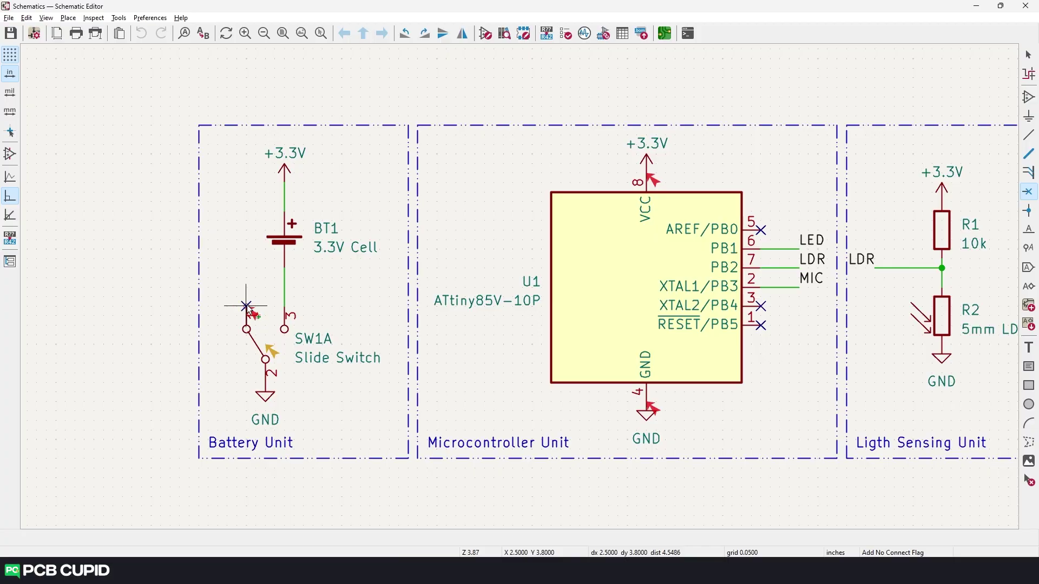
pyautogui.click(245, 307)
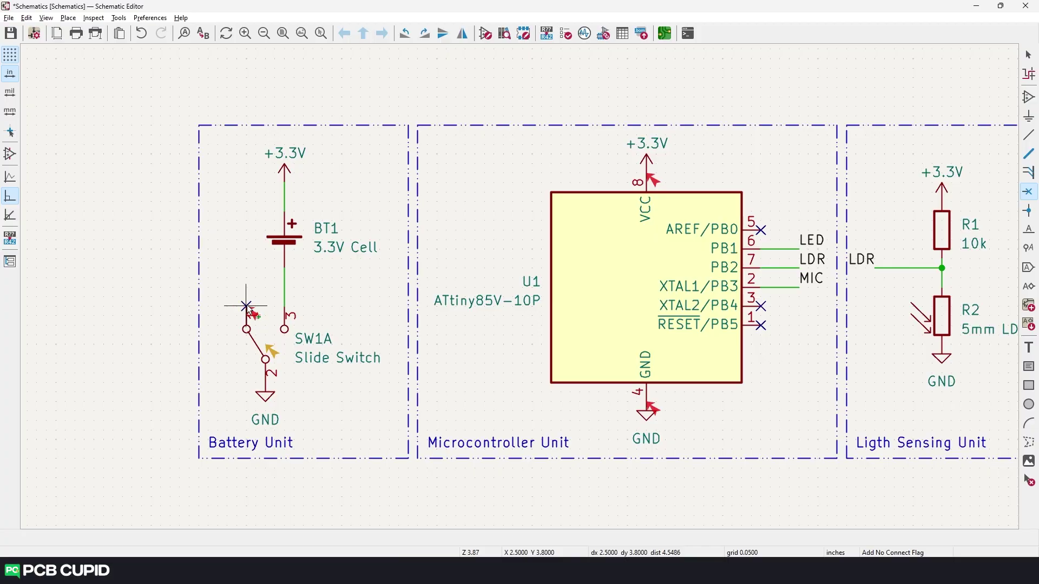
# Step: Rerun ERC and inspect the remaining error for U1's undriven GND pin
pyautogui.click(562, 35)
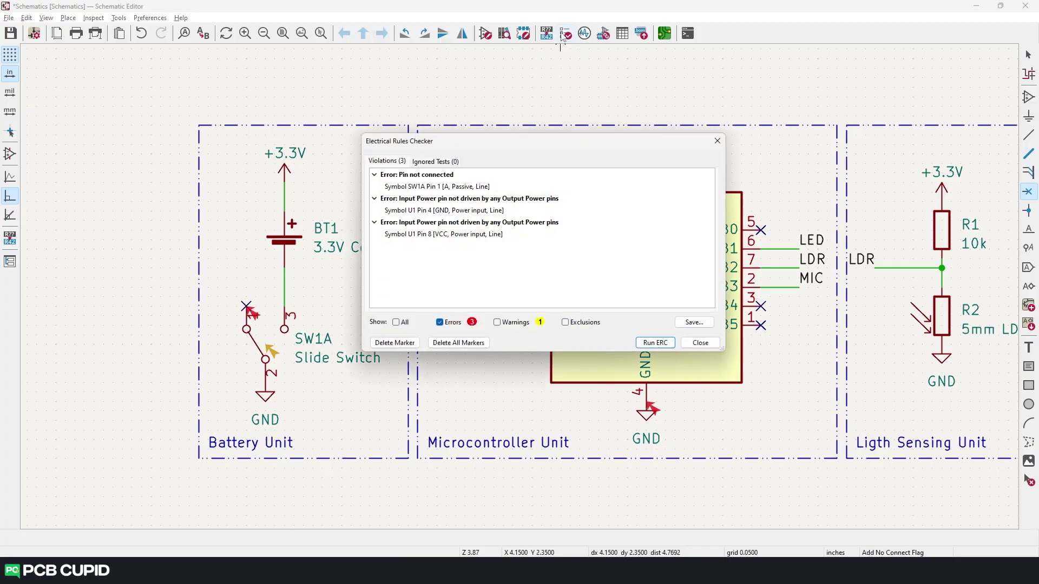
pyautogui.click(656, 343)
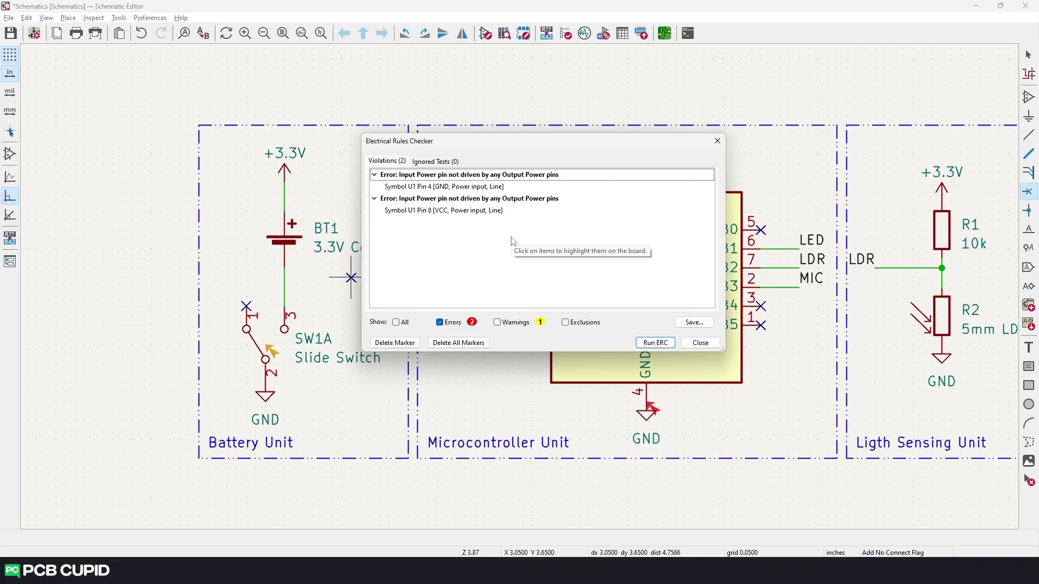
pyautogui.click(443, 177)
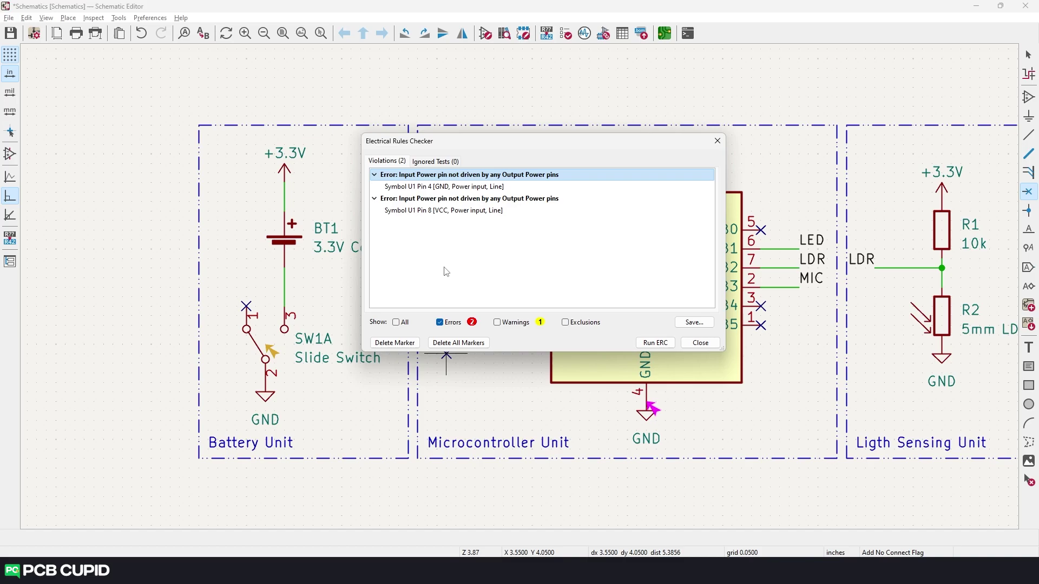
# Step: Pick PWR_FLAG from the power symbols and place it above BT1 on +3.3V
pyautogui.click(695, 344)
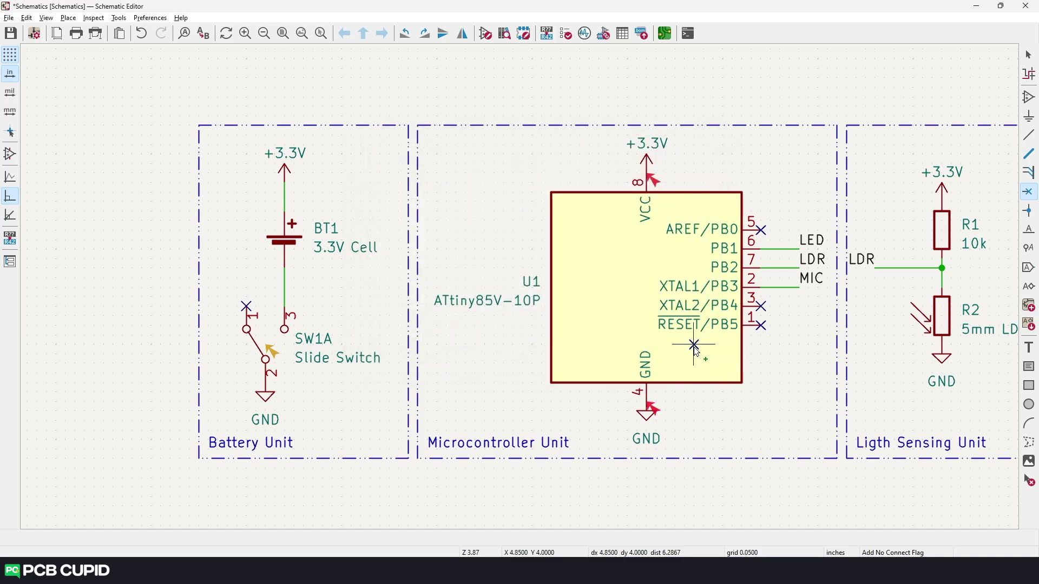
pyautogui.click(1029, 117)
pyautogui.click(522, 172)
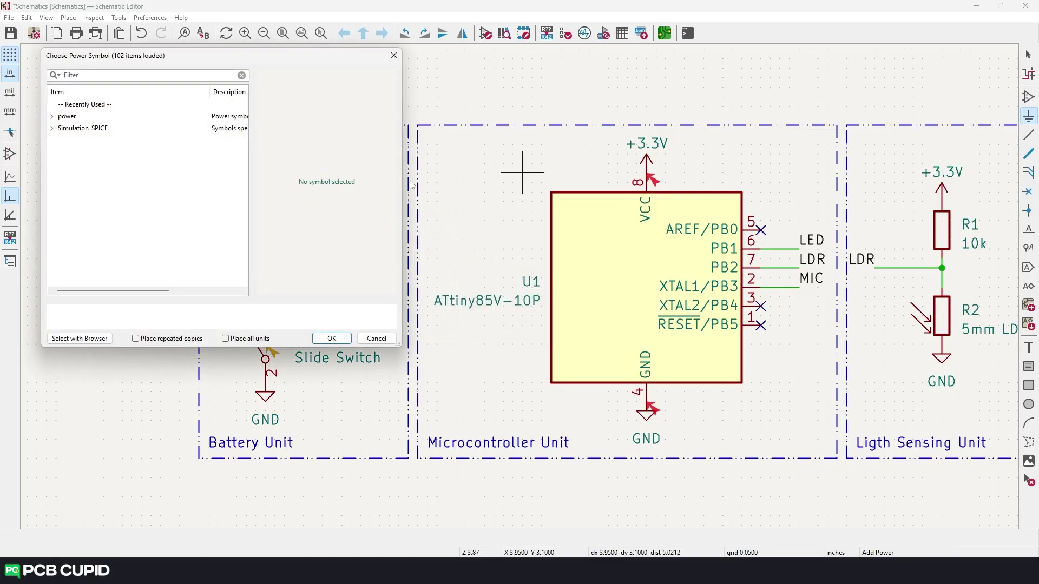
pyautogui.moveTo(183, 56); pyautogui.dragTo(665, 130)
pyautogui.write('pw')
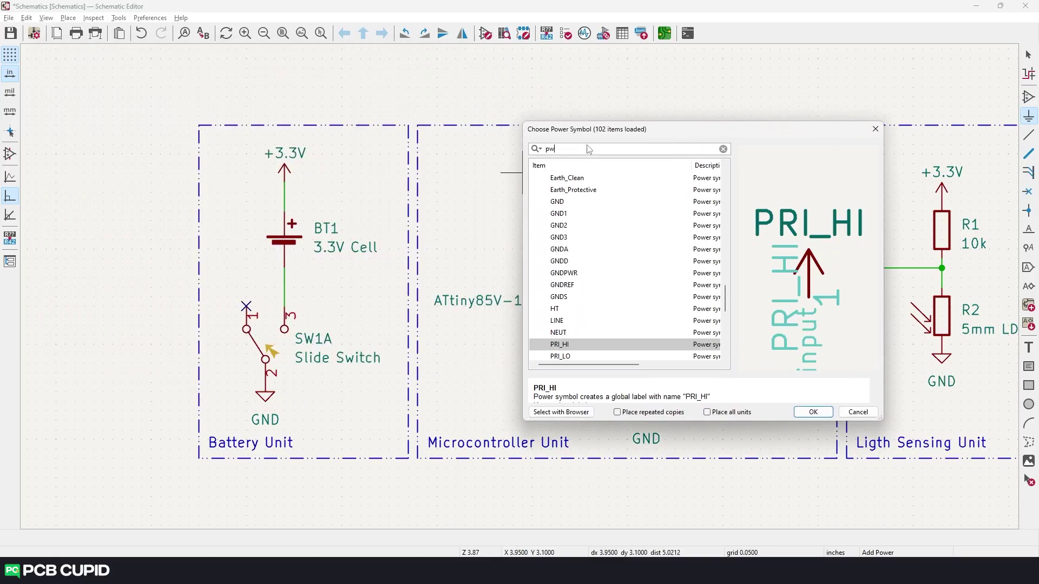
pyautogui.write('r flg')
pyautogui.click(591, 192)
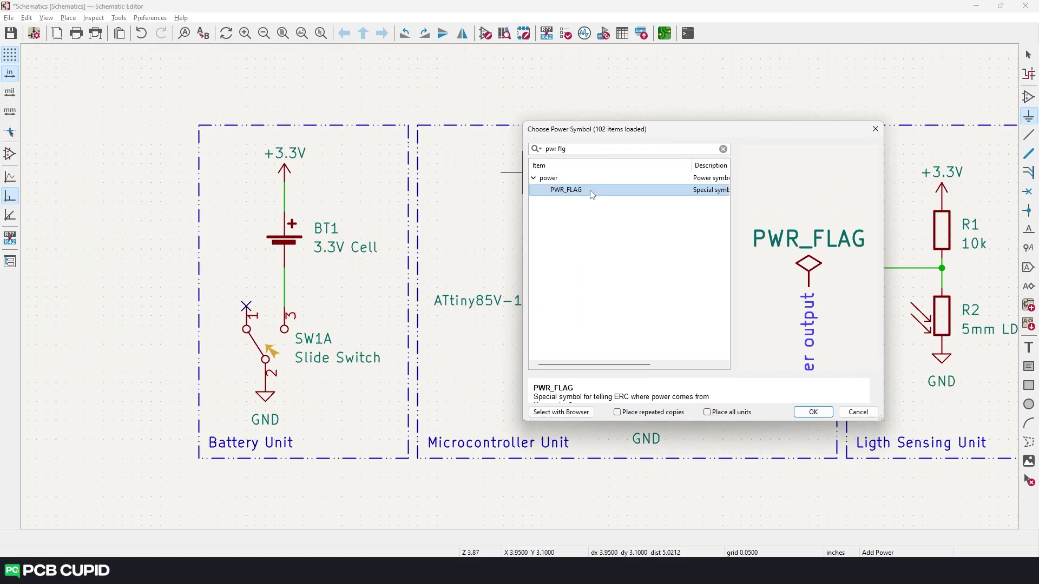
pyautogui.doubleClick(591, 193)
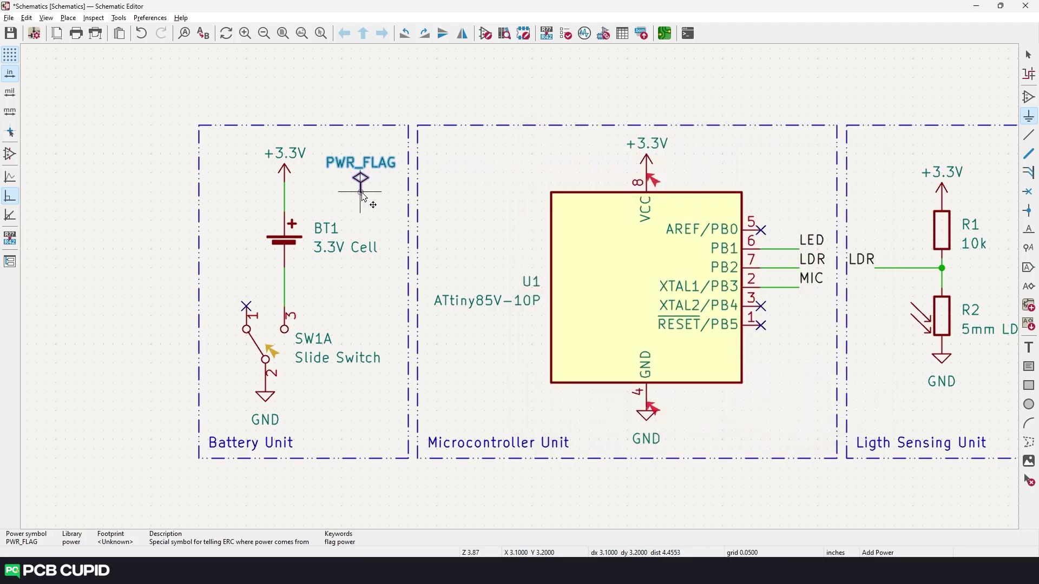
pyautogui.click(360, 195)
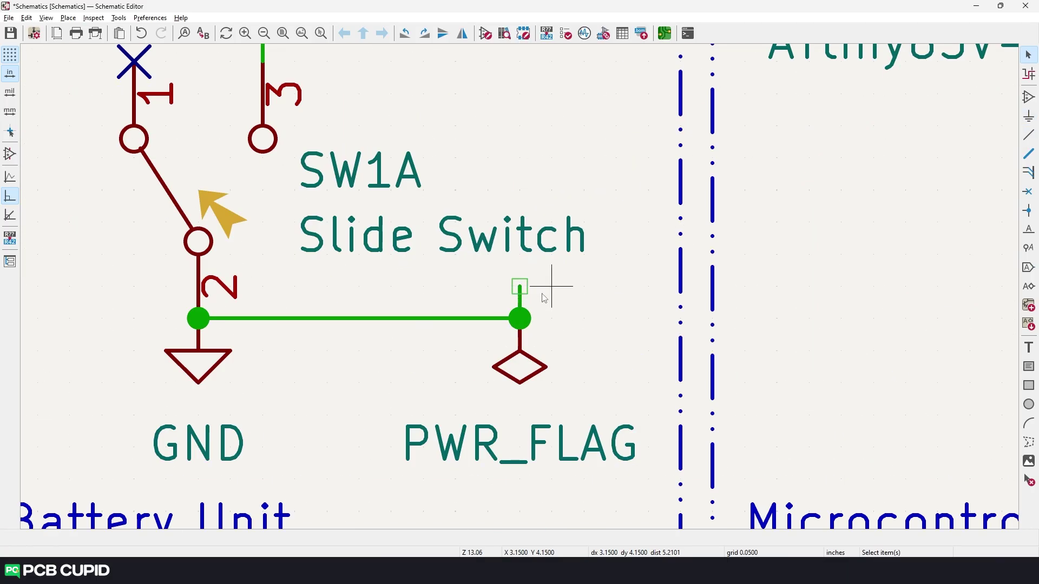
pyautogui.scroll(-3, 557, 290)
pyautogui.scroll(-3, 510, 305)
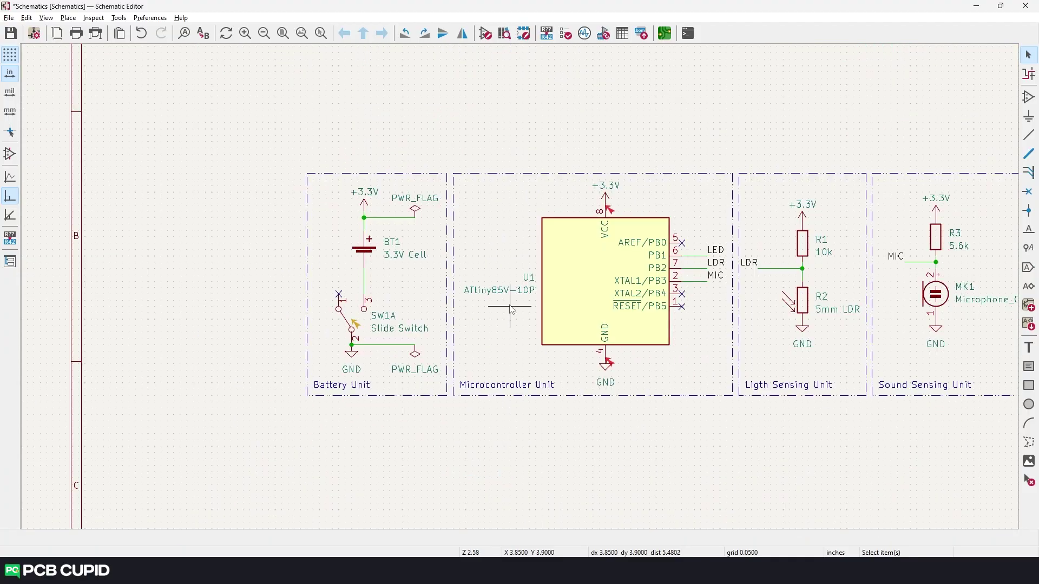
# Step: Rerun ERC for zero errors and show the warning about SW1's unplaced unit B
pyautogui.click(566, 33)
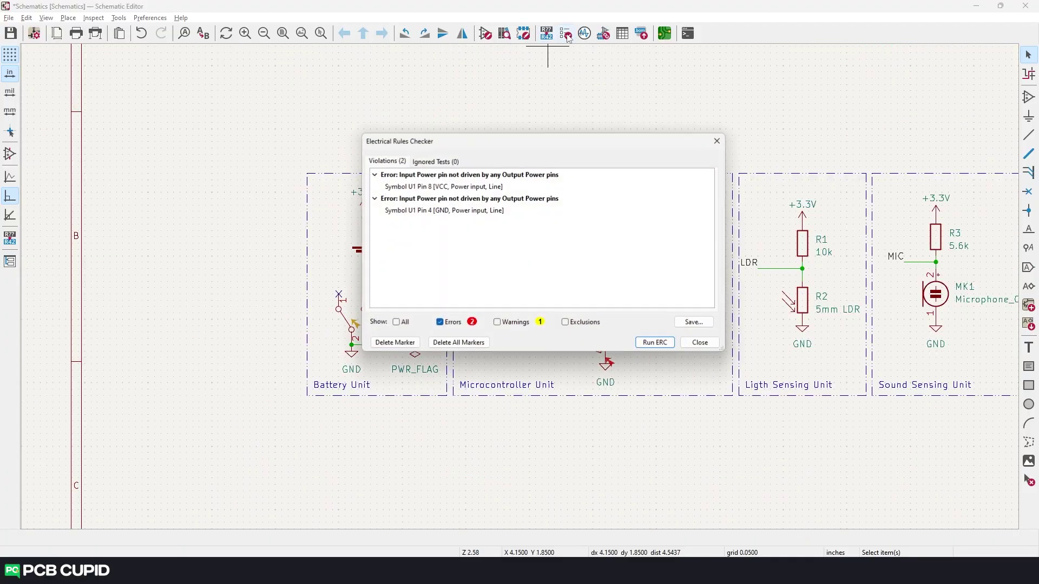
pyautogui.click(654, 341)
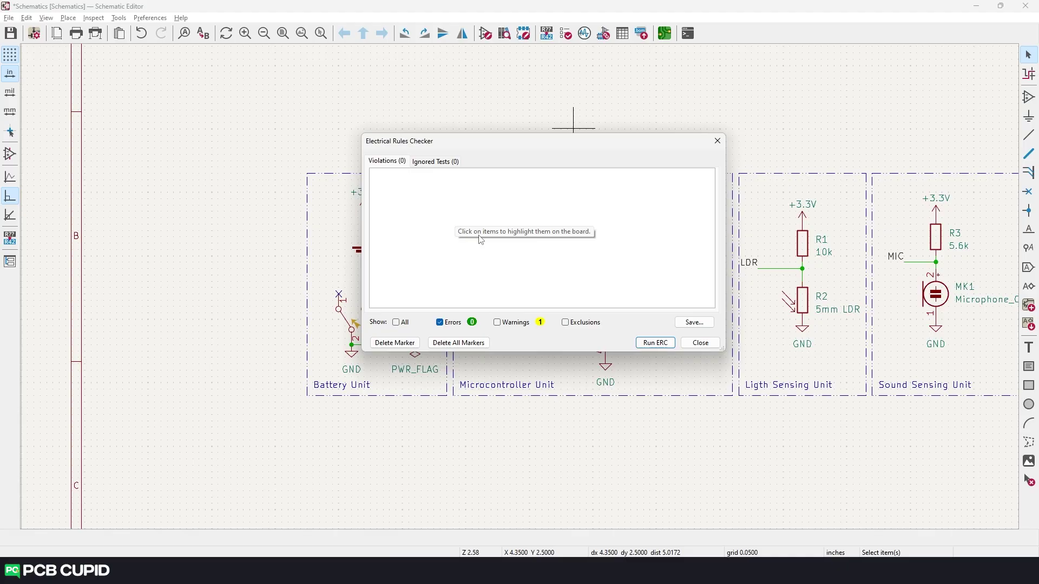
pyautogui.click(497, 322)
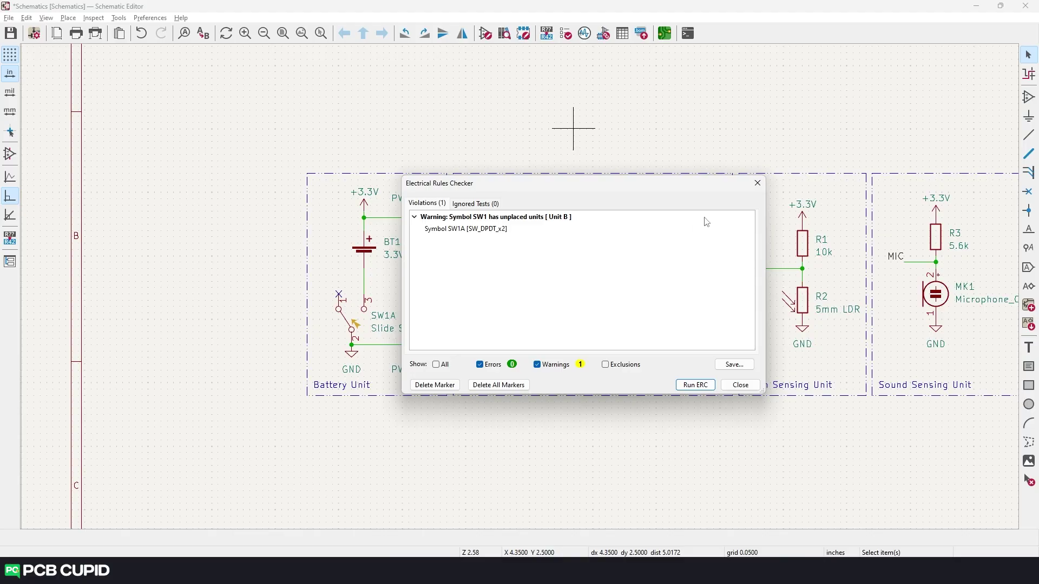
pyautogui.click(758, 183)
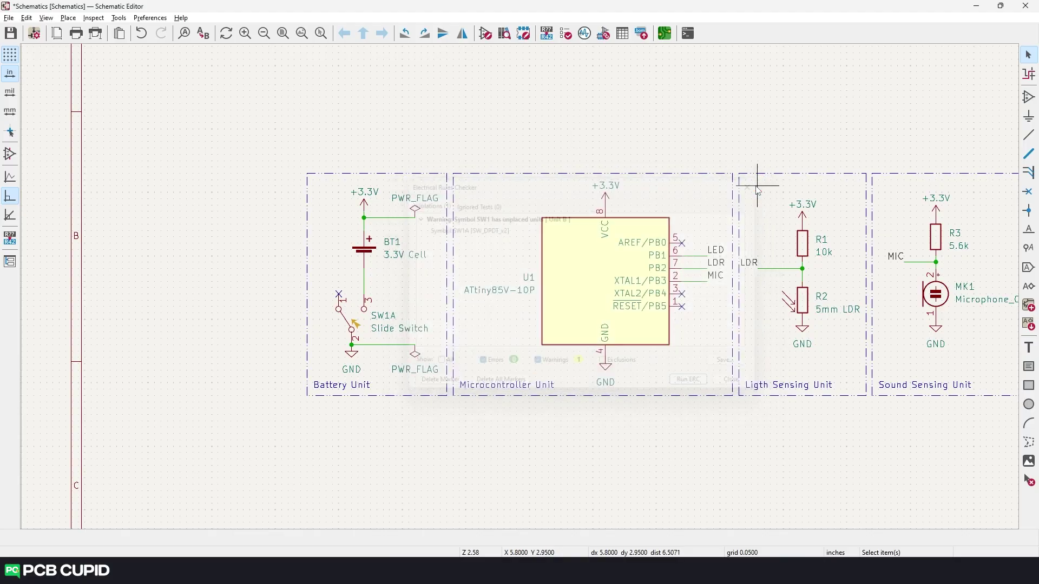
# Step: Search the library for 'sw', preview SW_DPDT_x2 units A and B, then clear the search
pyautogui.click(1029, 97)
pyautogui.click(680, 172)
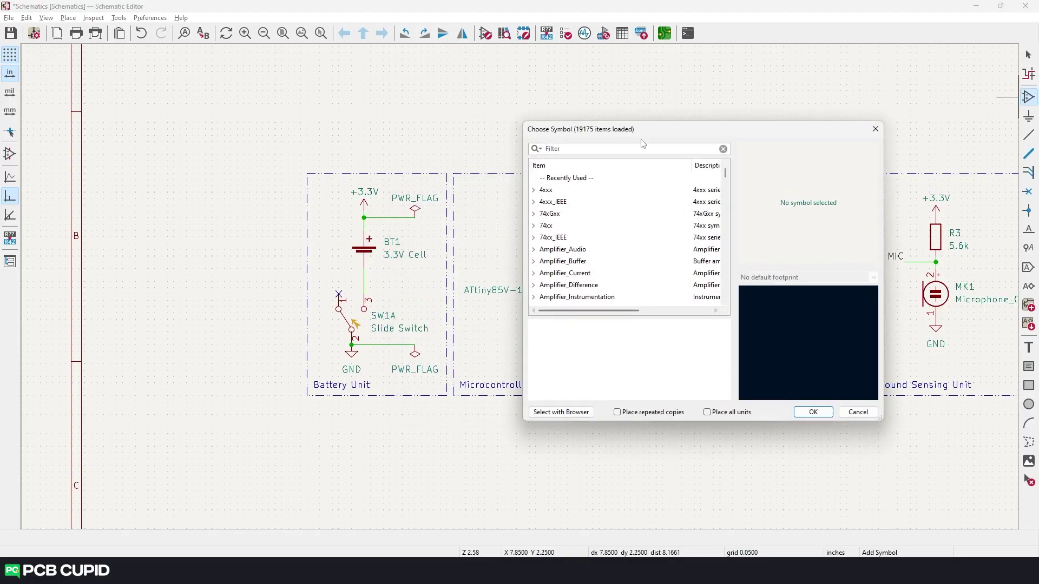
pyautogui.write('sw')
pyautogui.scroll(-2, 388, 205)
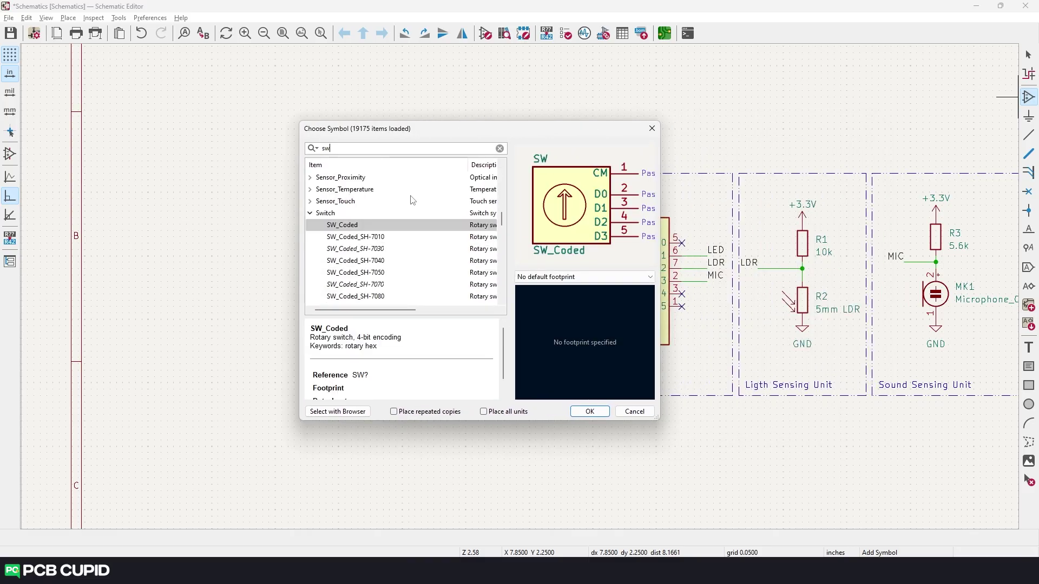
pyautogui.scroll(-4, 388, 204)
pyautogui.scroll(-4, 388, 204)
pyautogui.scroll(1, 381, 223)
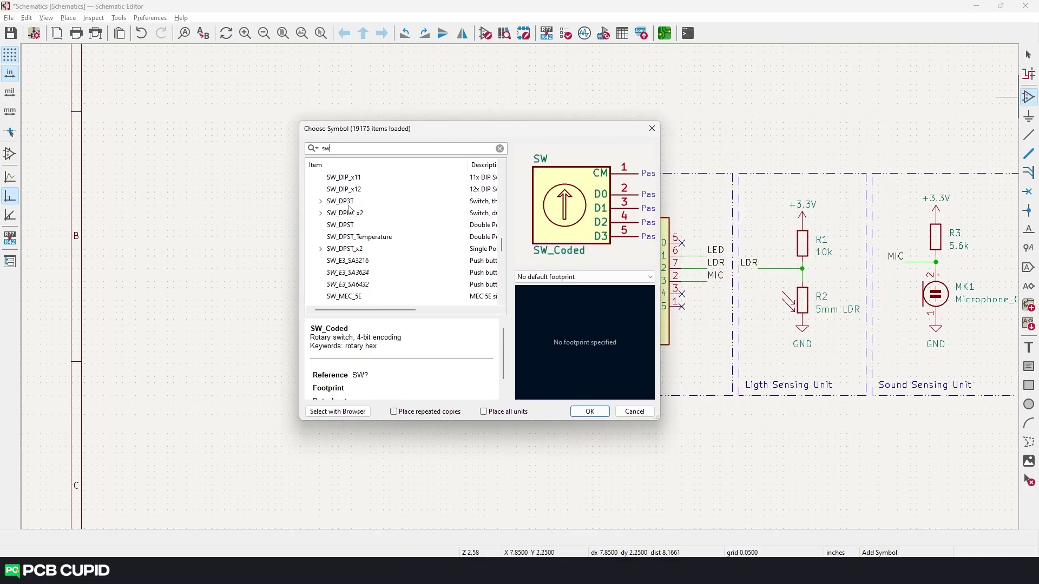
pyautogui.doubleClick(351, 212)
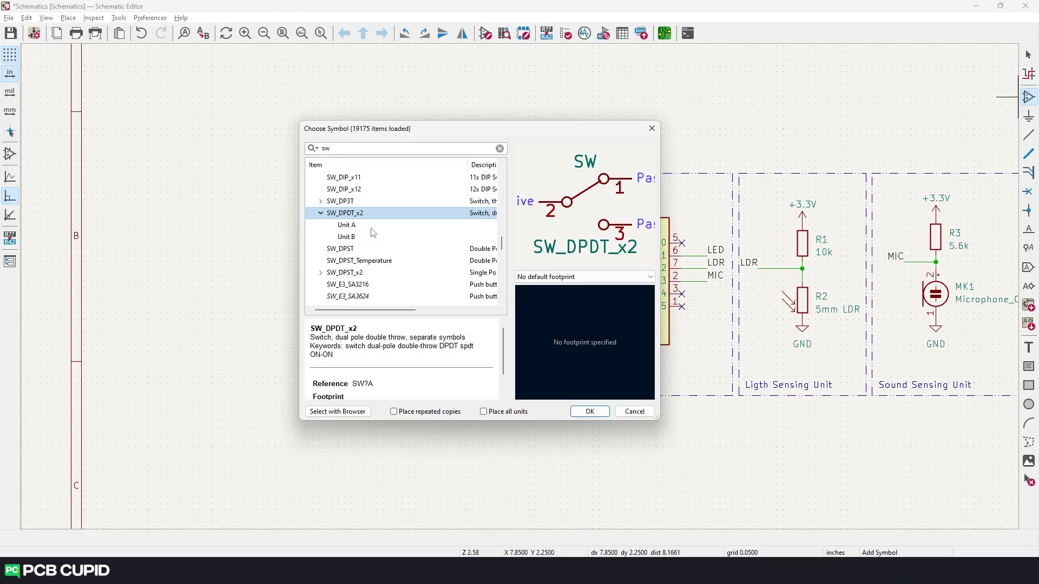
pyautogui.click(359, 227)
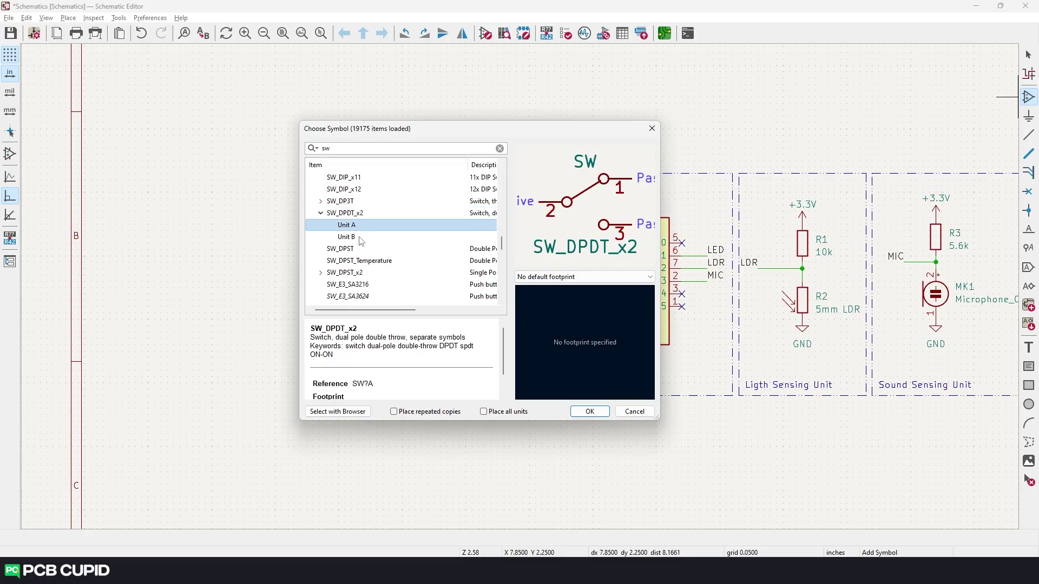
pyautogui.click(359, 237)
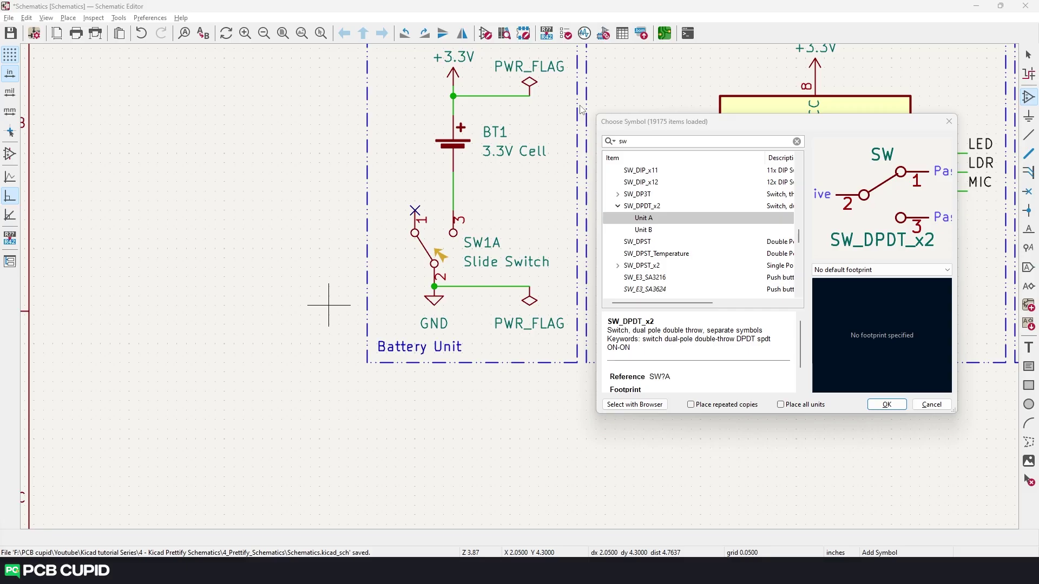
pyautogui.click(640, 143)
pyautogui.press('BackSpace')
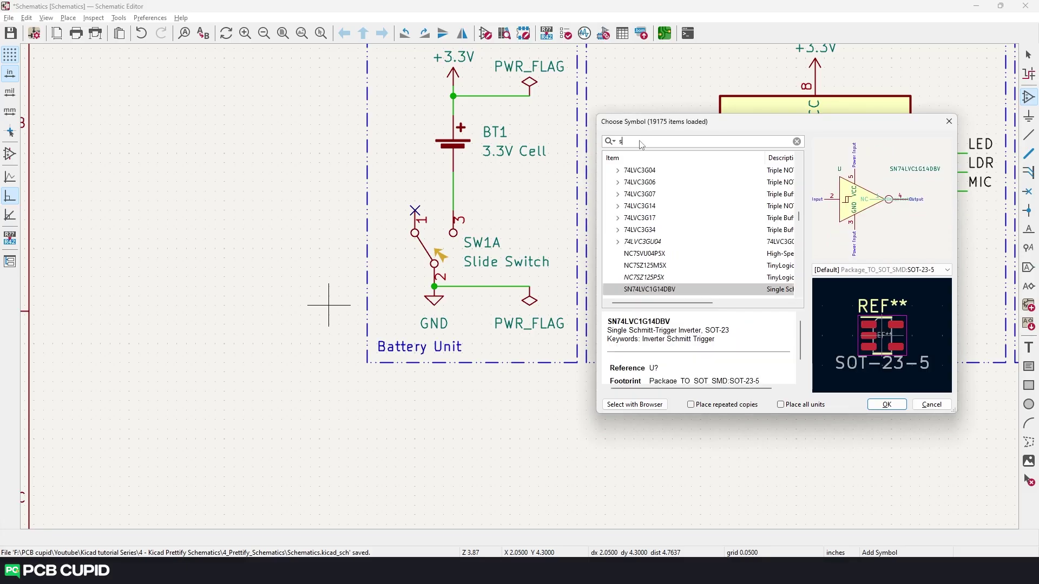
pyautogui.write('pdt')
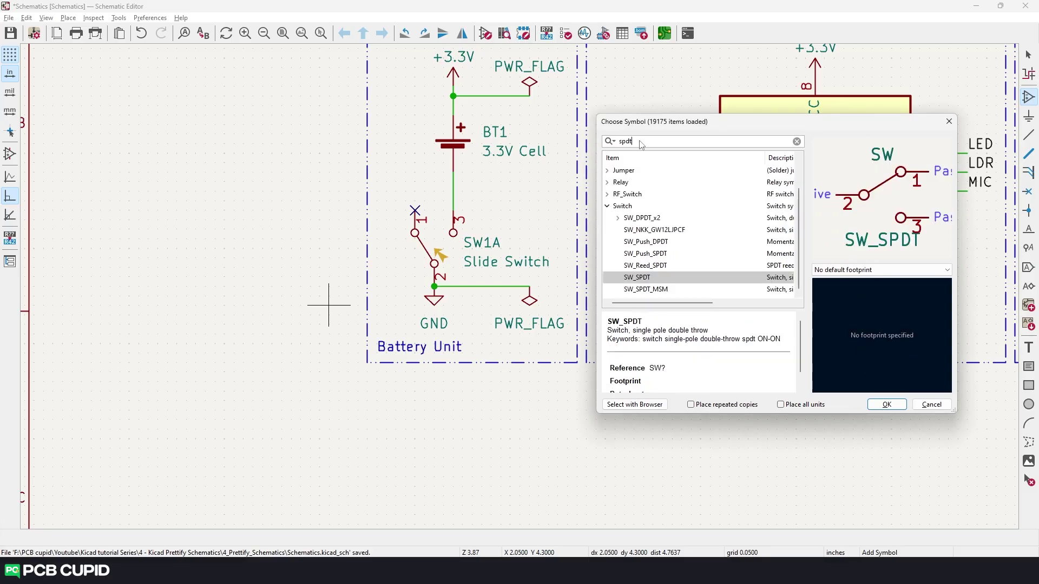
# Step: Place SW_SPDT in the Battery Unit and delete the old SW1A slide switch
pyautogui.doubleClick(646, 280)
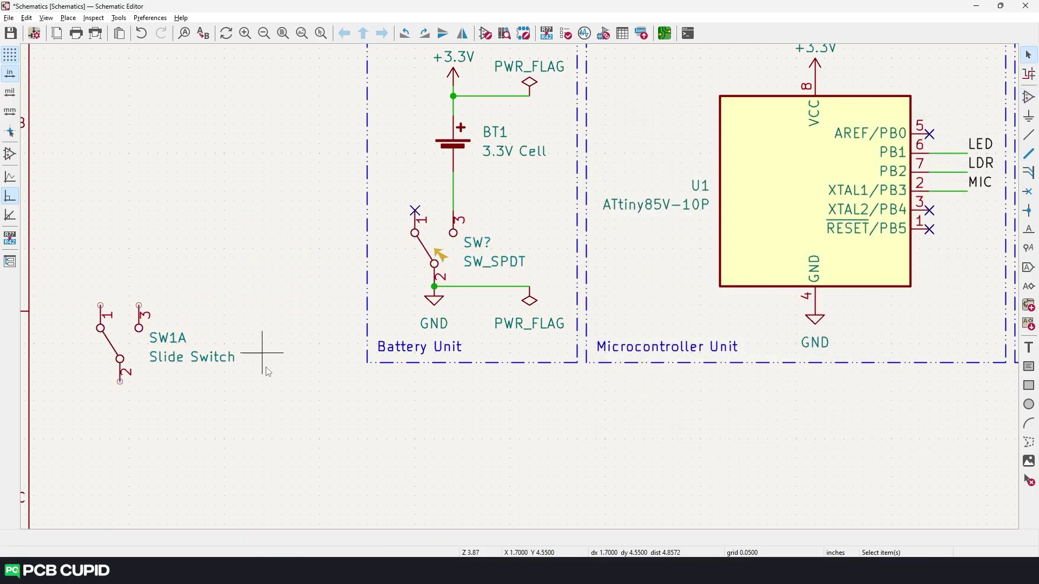
pyautogui.click(114, 341)
pyautogui.press('Delete')
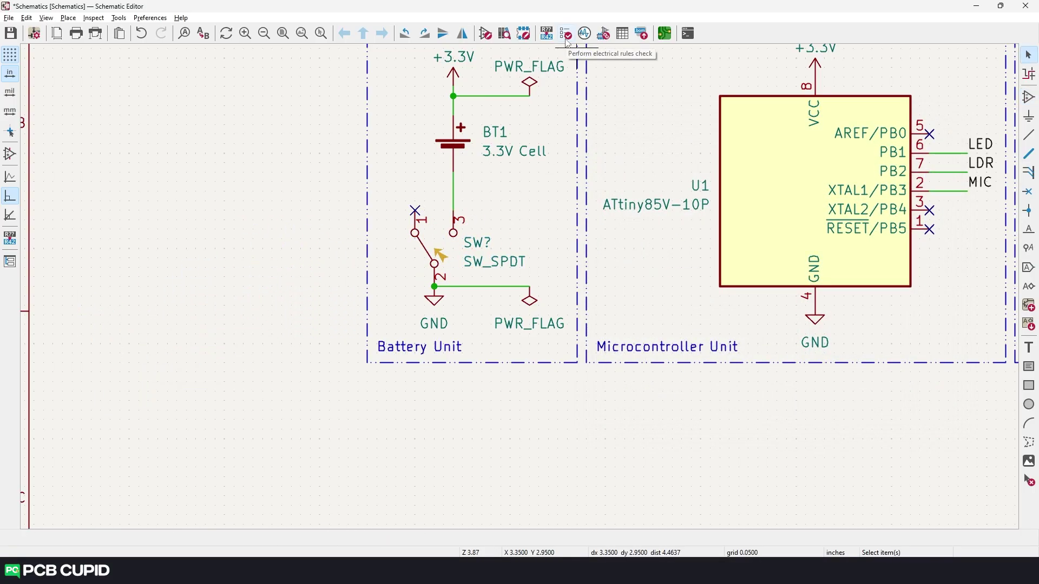
pyautogui.click(566, 34)
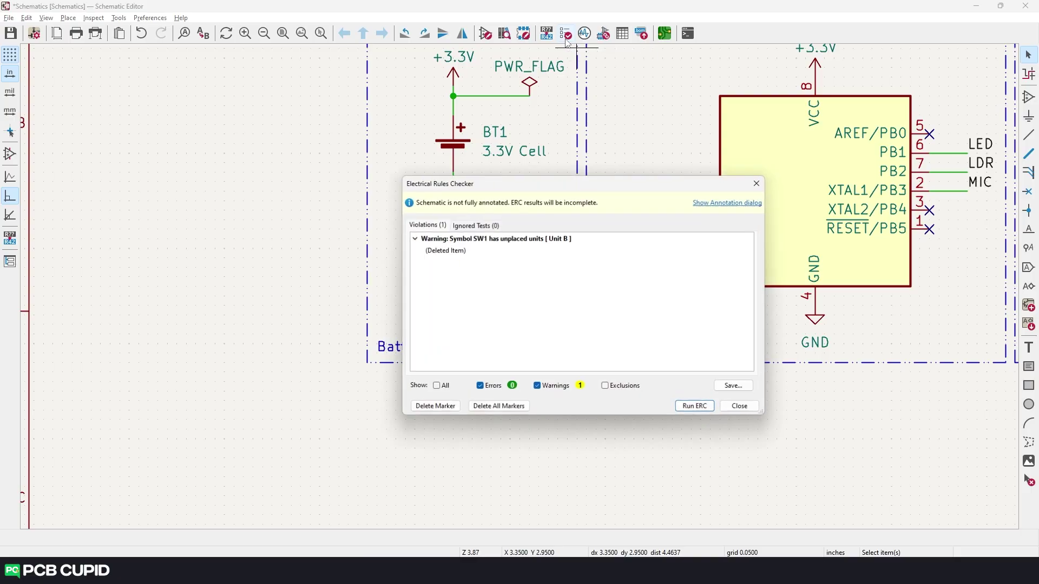
pyautogui.moveTo(558, 182); pyautogui.dragTo(429, 147)
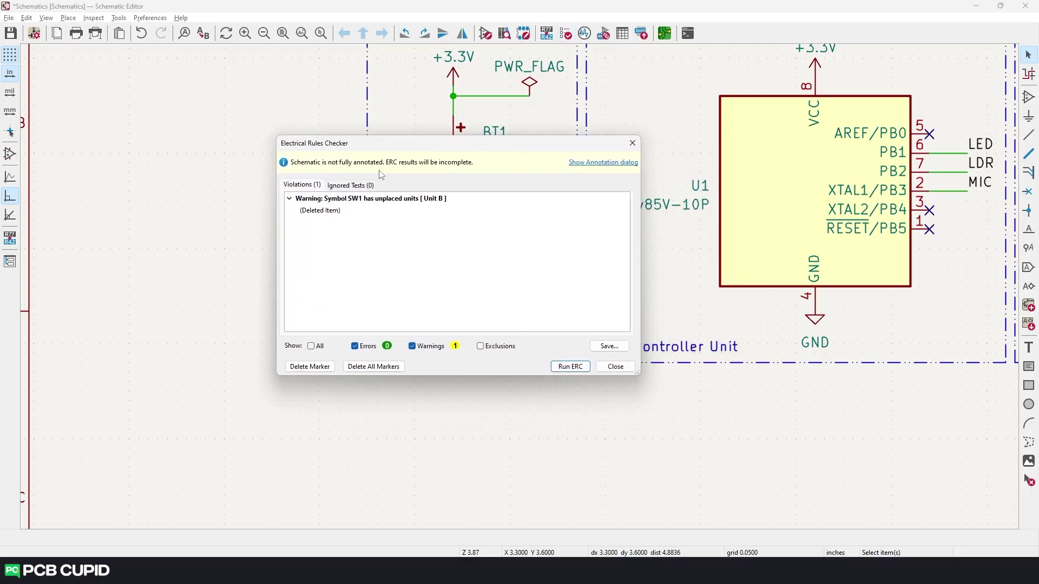
pyautogui.click(631, 143)
pyautogui.moveTo(558, 147); pyautogui.dragTo(445, 220, button='middle')
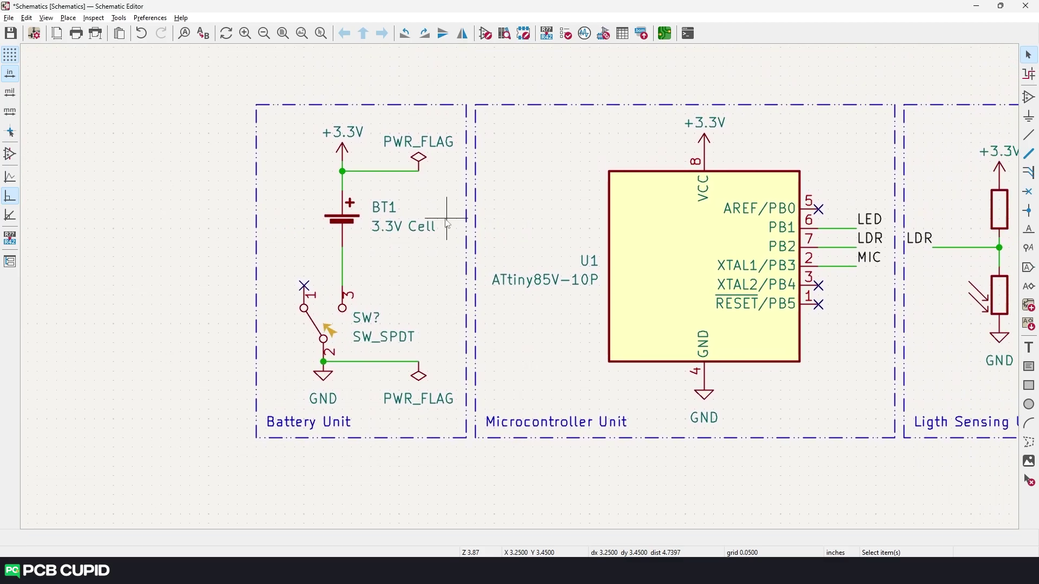
# Step: Annotate the new switch as SW1, rerun ERC, and fit the whole circuit in view
pyautogui.click(546, 35)
pyautogui.click(302, 291)
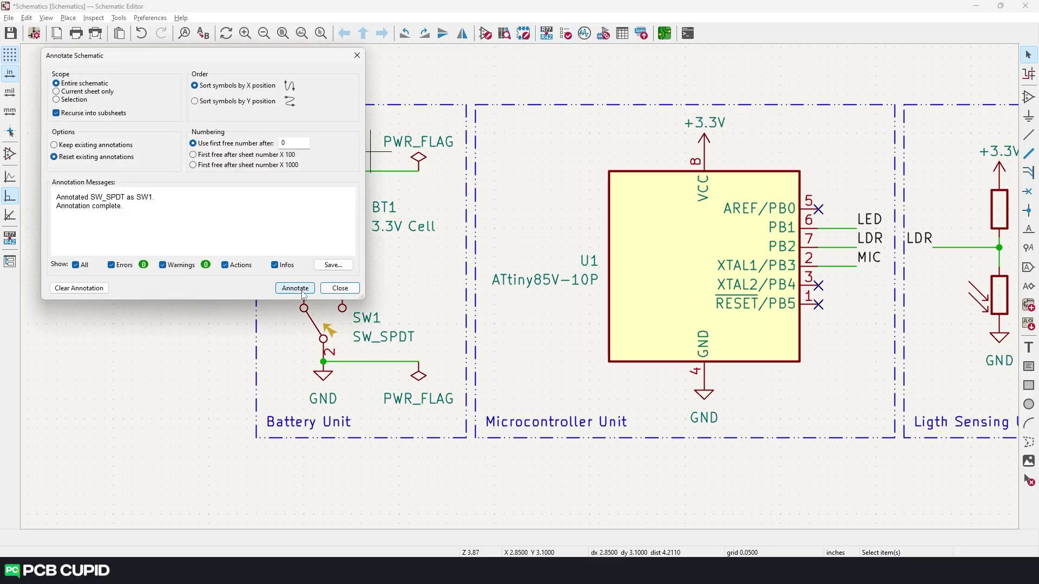
pyautogui.click(342, 291)
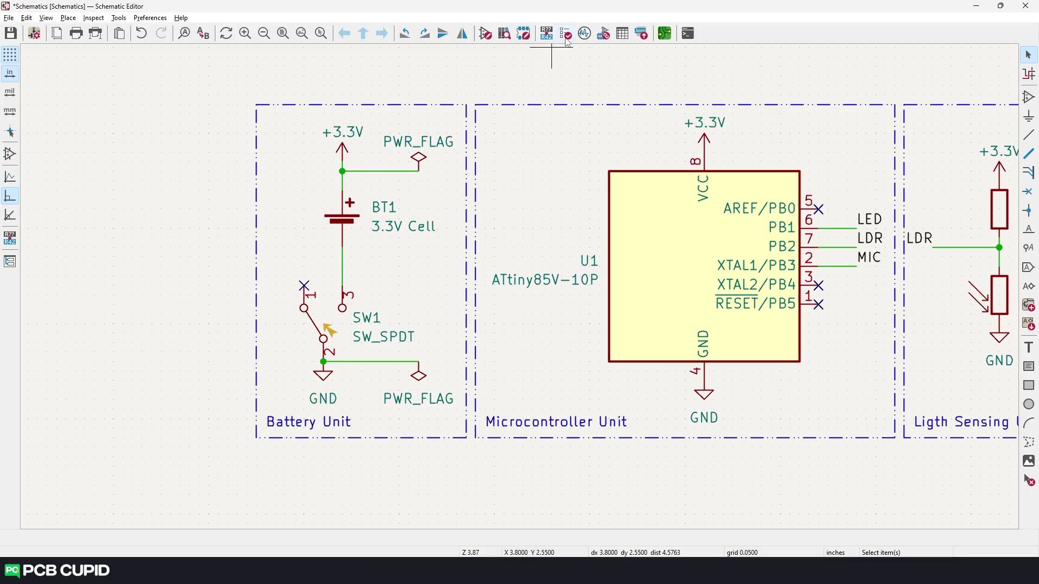
pyautogui.click(566, 35)
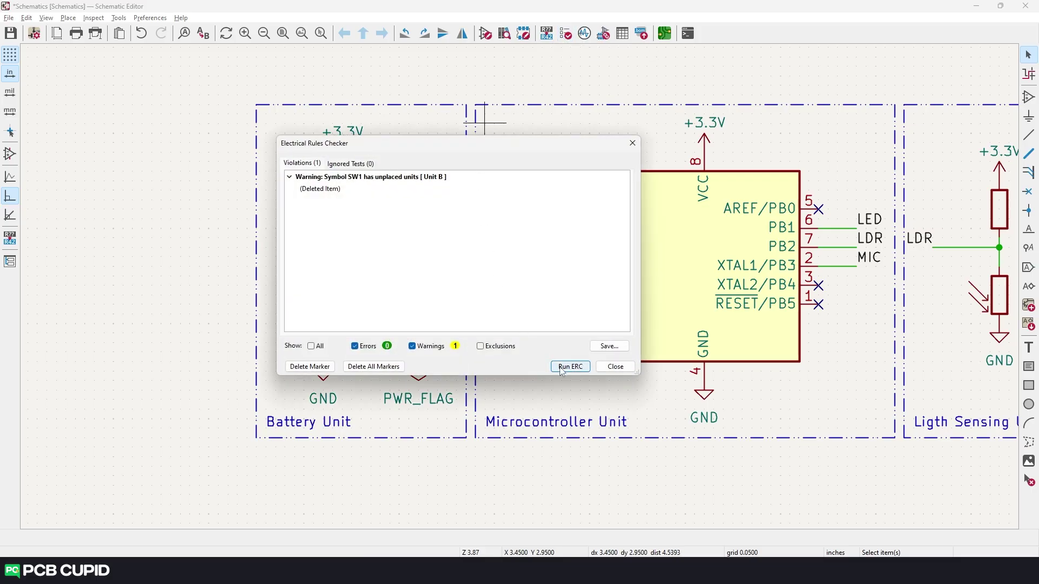
pyautogui.click(568, 367)
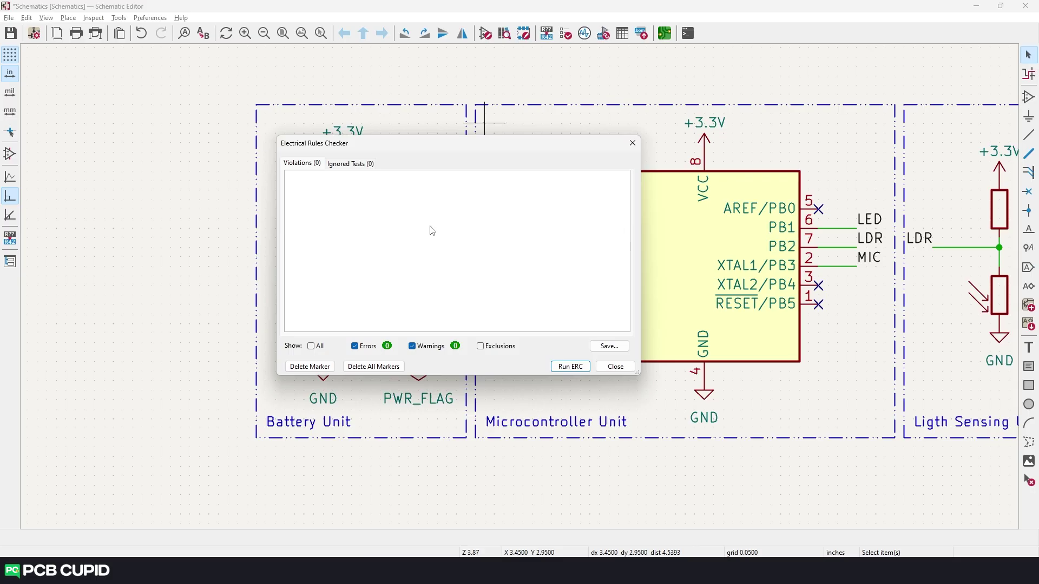
pyautogui.click(633, 143)
pyautogui.press('Home')
pyautogui.hotkey('ctrl', 'Home')
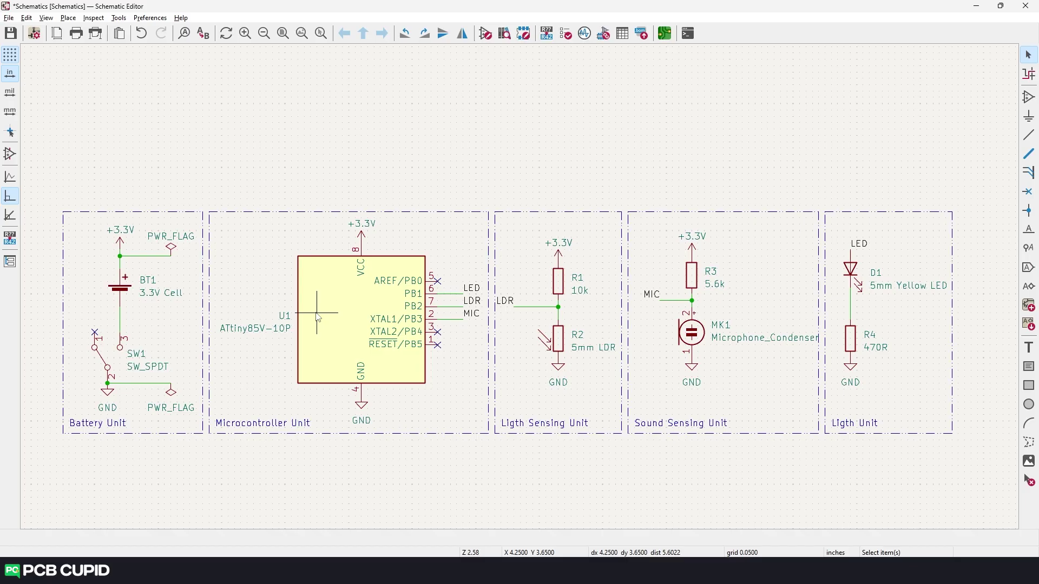
pyautogui.scroll(2, 481, 259)
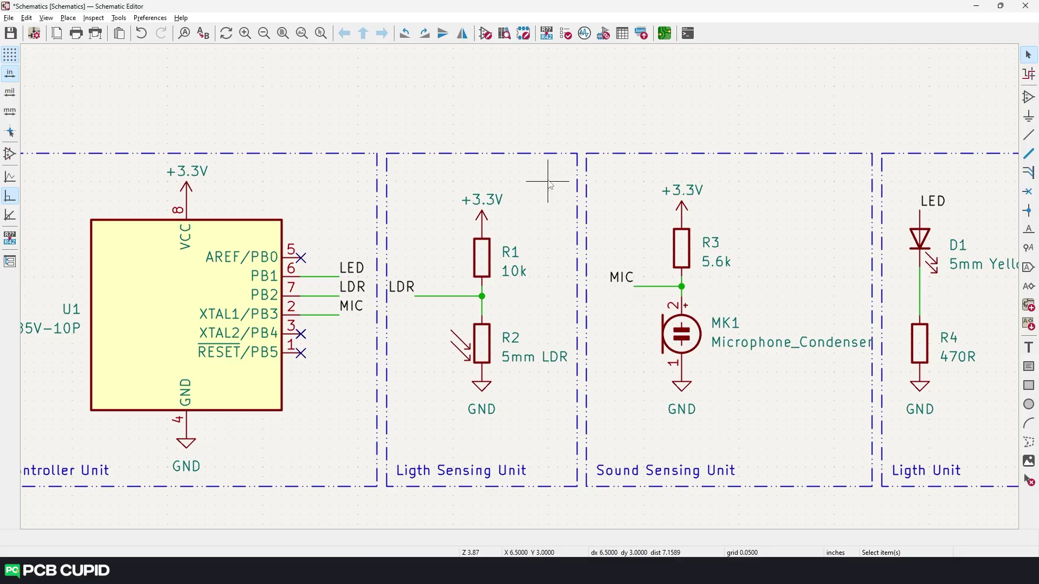
# Step: In Assign Footprints, browse the Resistor_SMD, Capacitor_THT and Diode_THT footprint libraries
pyautogui.click(604, 35)
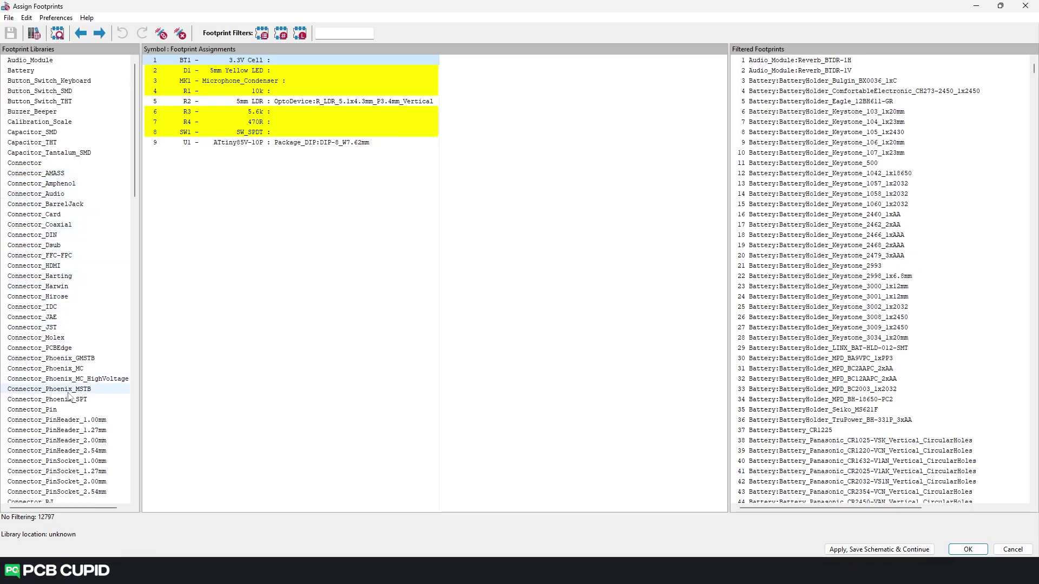
pyautogui.scroll(-6, 104, 215)
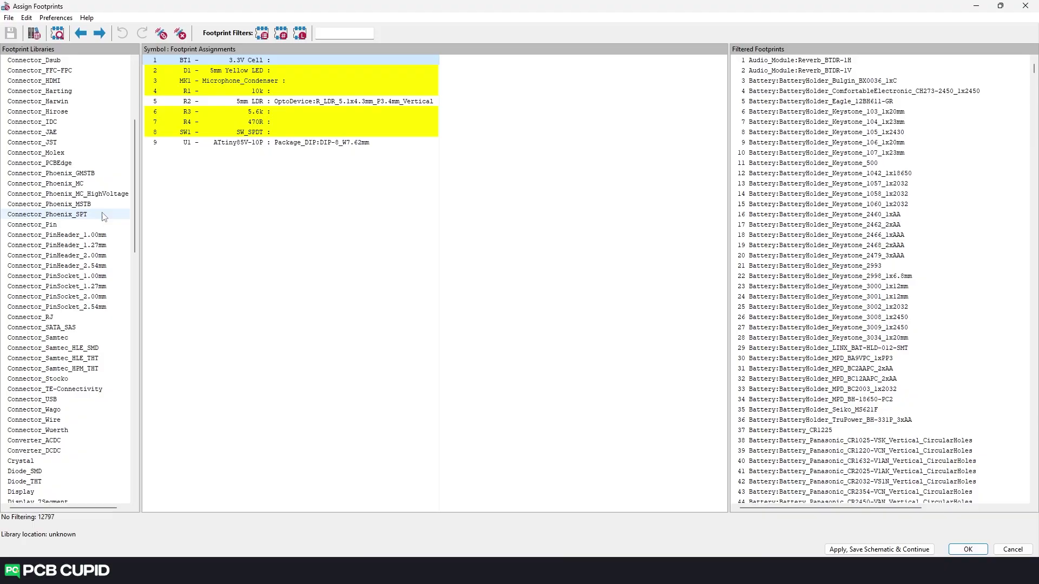
pyautogui.scroll(-20, 100, 326)
pyautogui.click(98, 317)
pyautogui.scroll(4, 99, 330)
pyautogui.scroll(20, 100, 330)
pyautogui.click(57, 143)
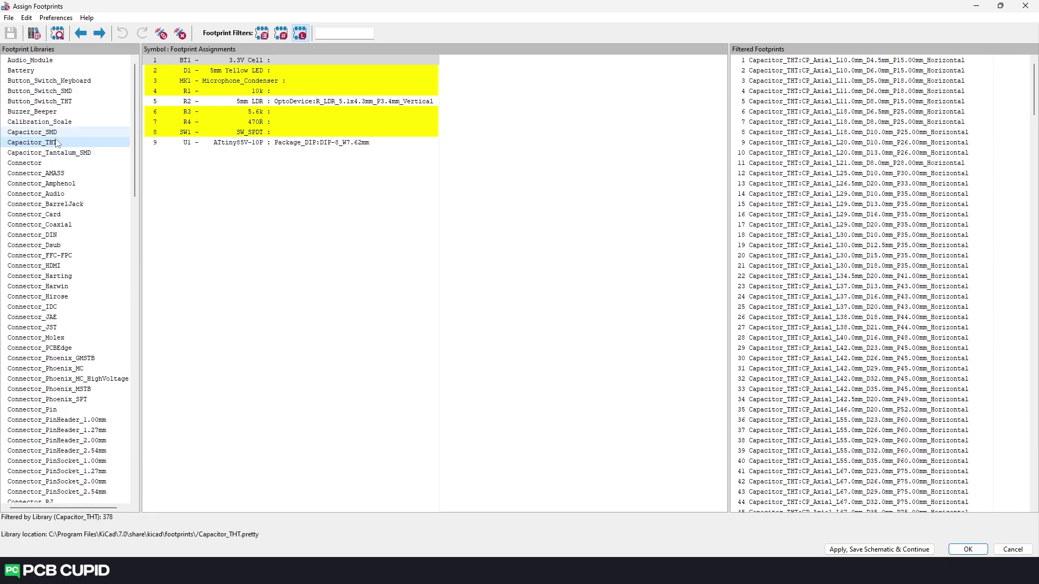
pyautogui.scroll(-10, 44, 361)
pyautogui.click(44, 362)
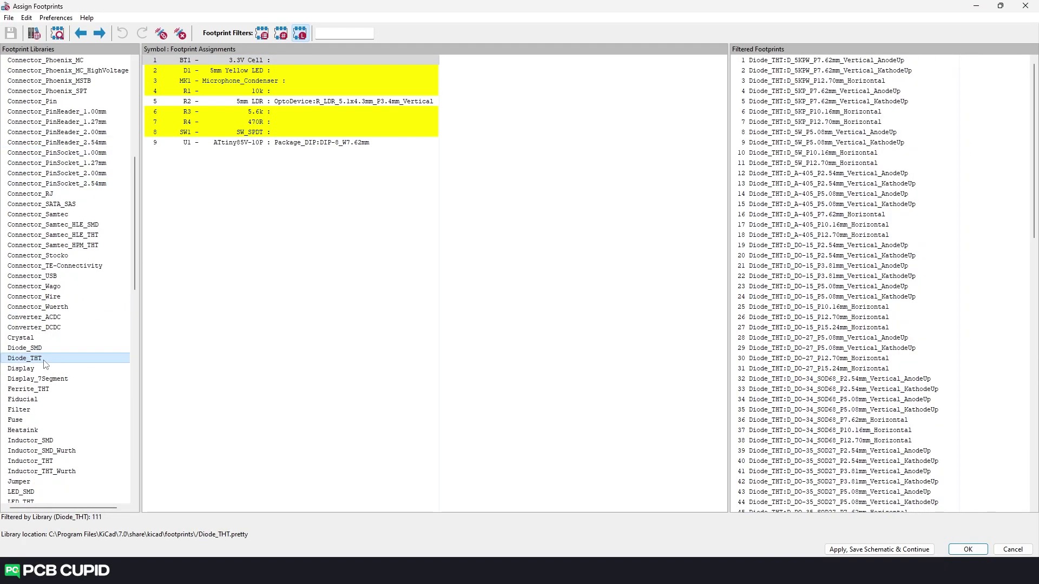
pyautogui.scroll(-3, 44, 362)
# Step: List LED_THT footprints and open options for the LED_D3.0mm_Horizontal IRGrey footprint
pyautogui.click(33, 409)
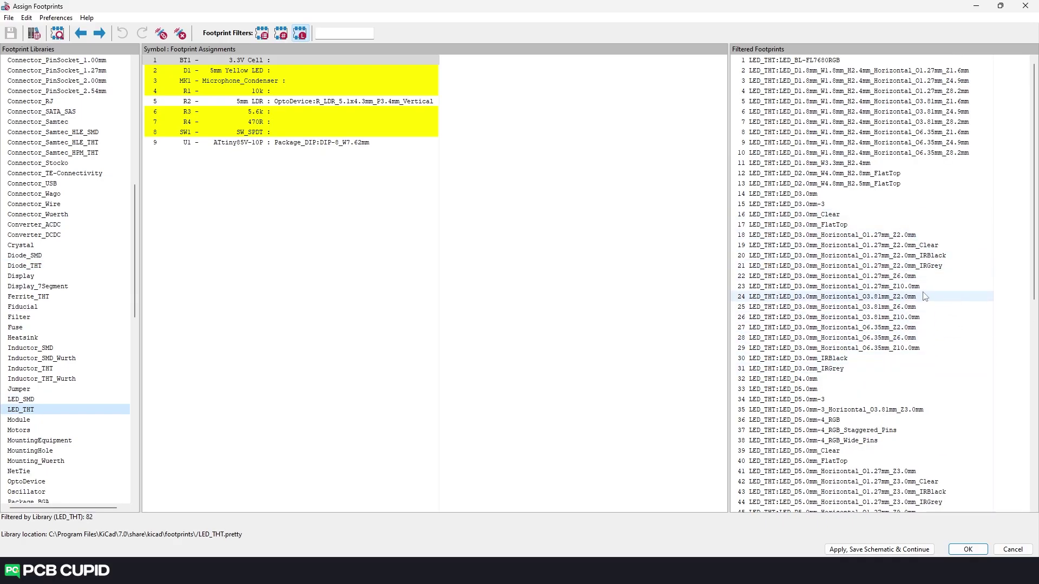
pyautogui.click(836, 266)
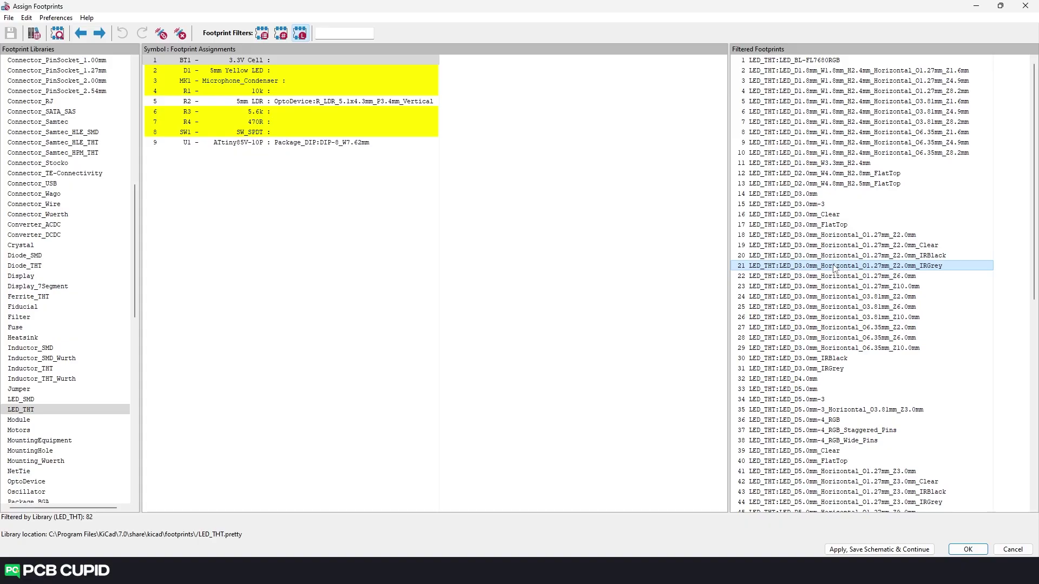
pyautogui.rightClick(837, 268)
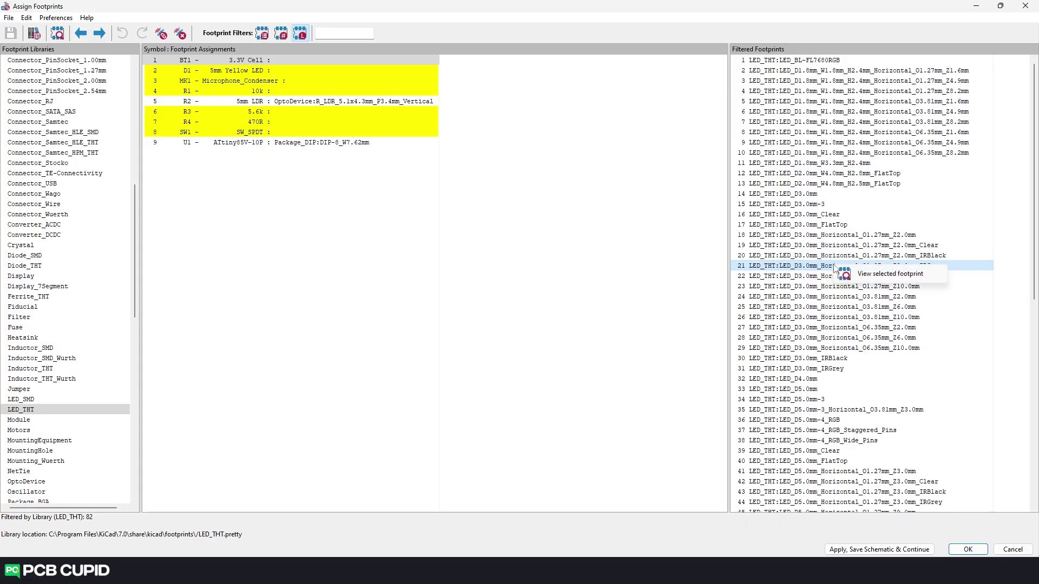
pyautogui.click(881, 276)
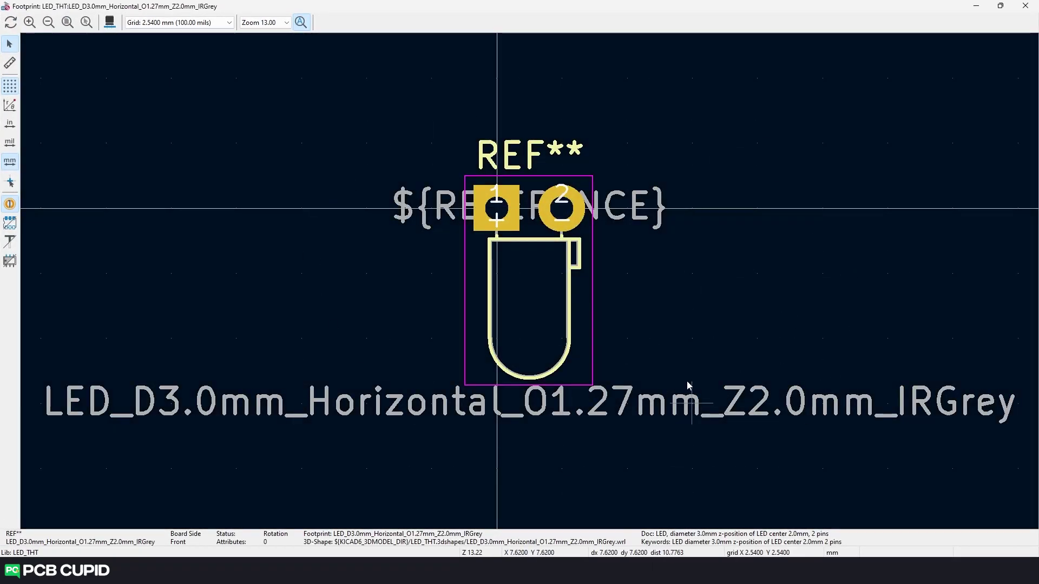
pyautogui.moveTo(633, 348); pyautogui.dragTo(587, 356, button='middle')
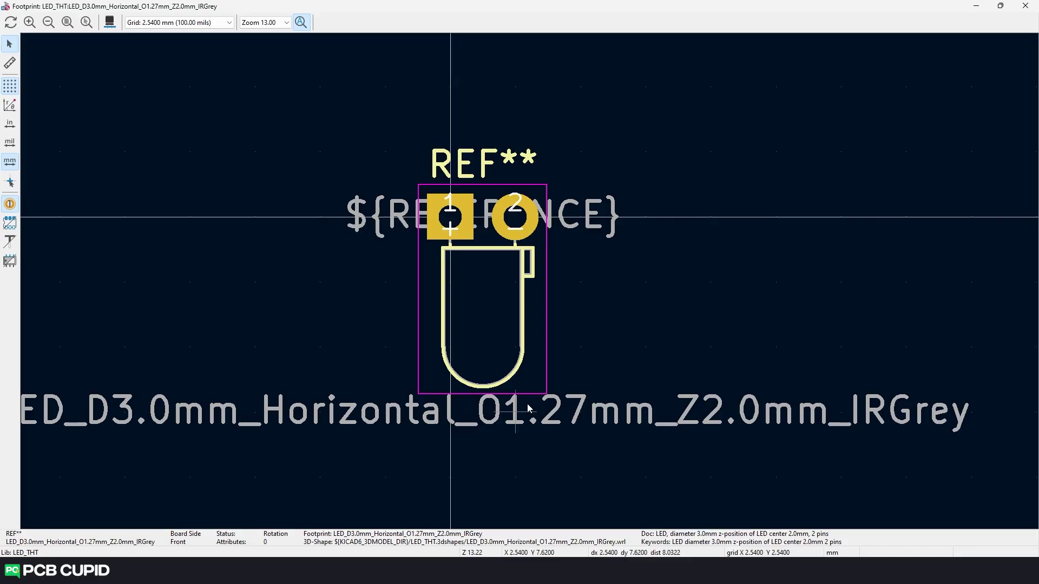
pyautogui.scroll(-4, 462, 295)
pyautogui.scroll(2, 568, 290)
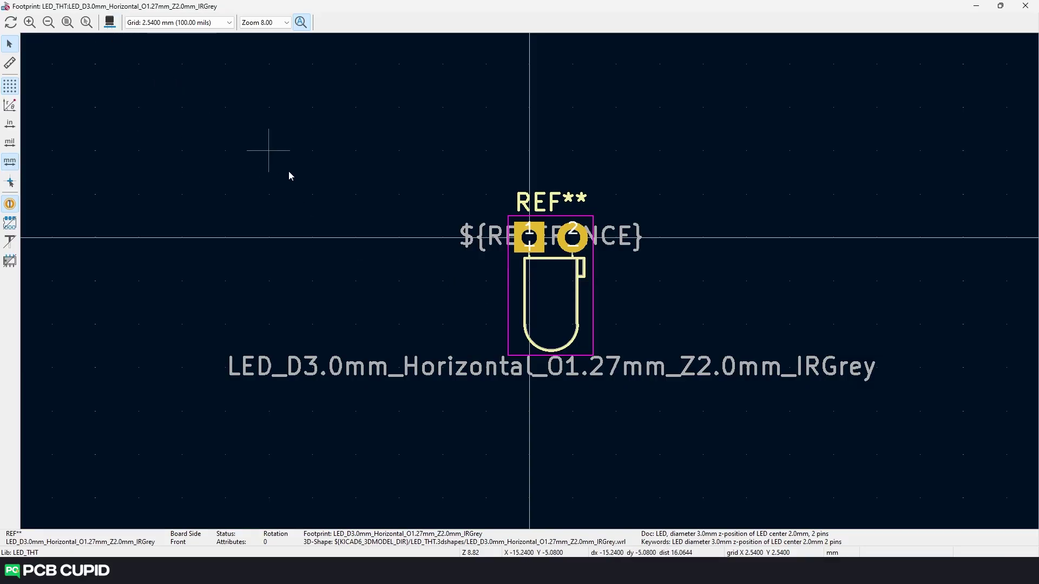
pyautogui.hotkey('alt', '3')
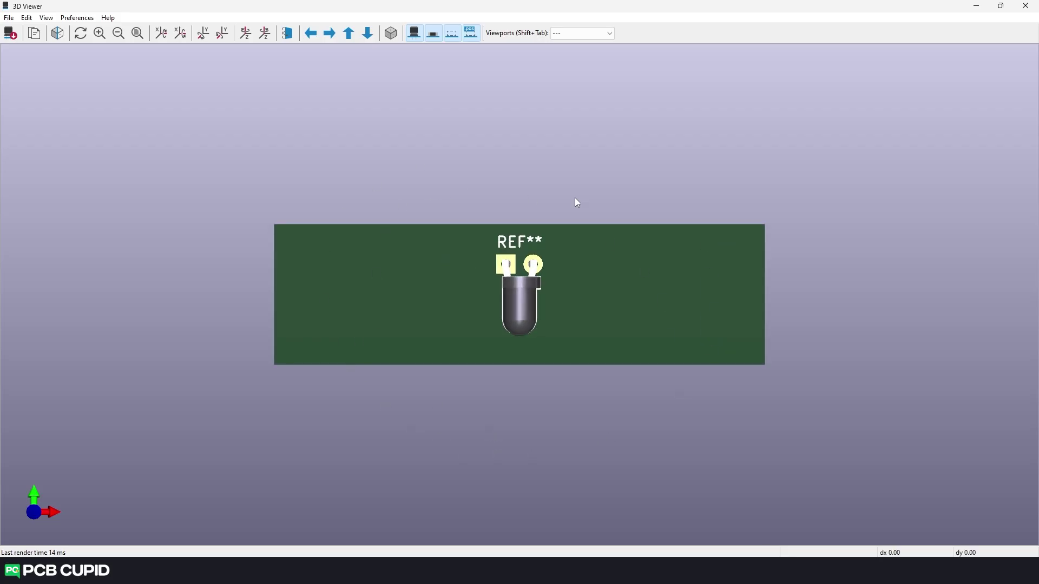
pyautogui.moveTo(575, 202); pyautogui.dragTo(173, 338)
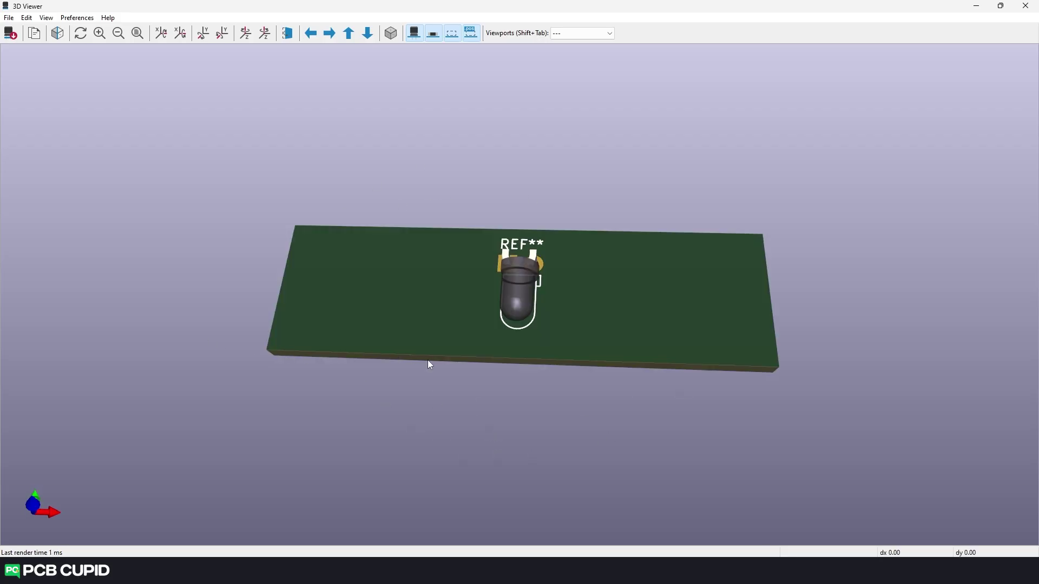
pyautogui.moveTo(428, 359); pyautogui.dragTo(682, 342)
pyautogui.click(1022, 13)
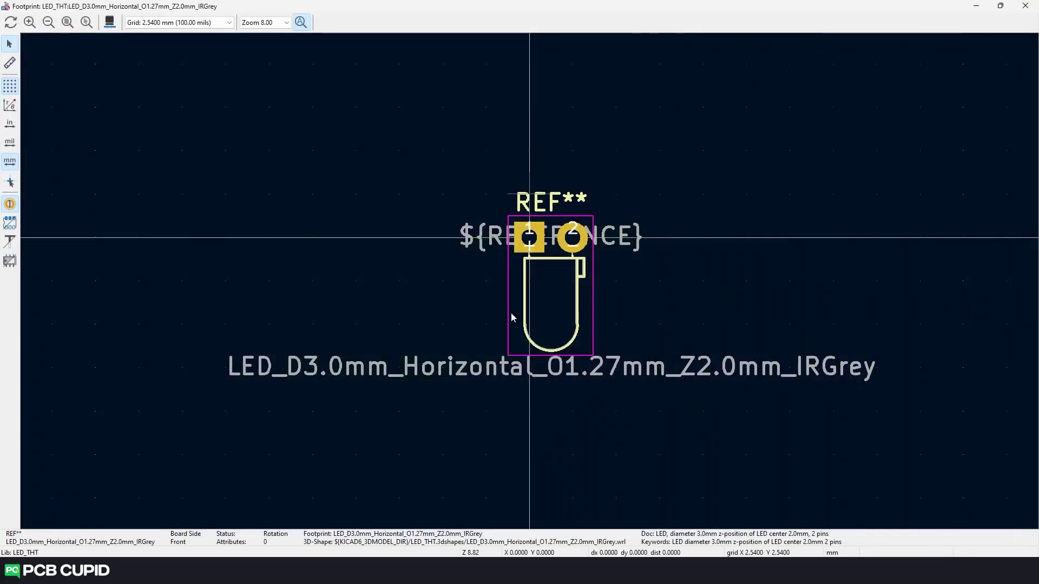
pyautogui.moveTo(601, 357); pyautogui.dragTo(432, 357, button='middle')
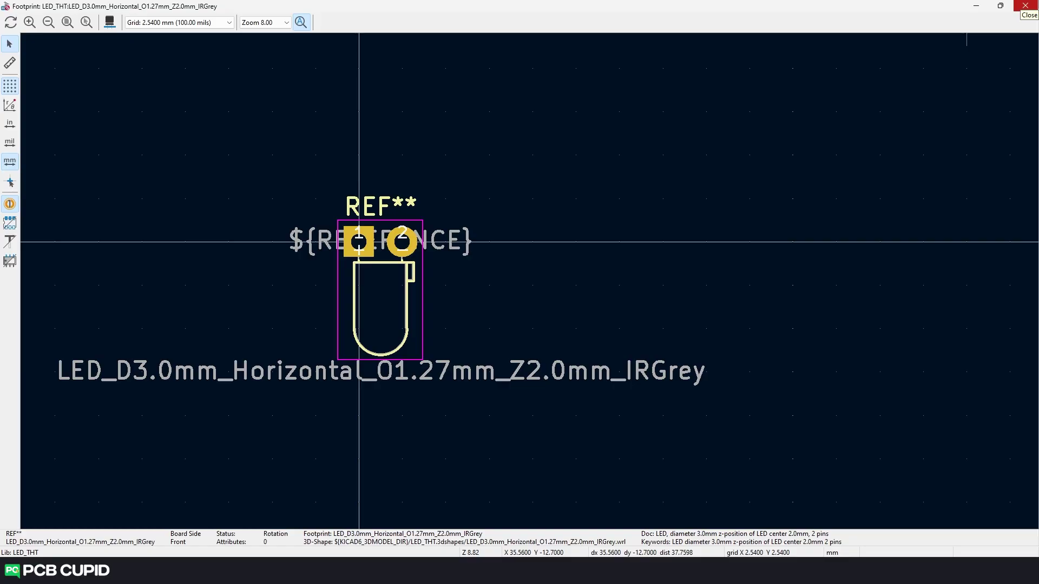
pyautogui.click(1024, 6)
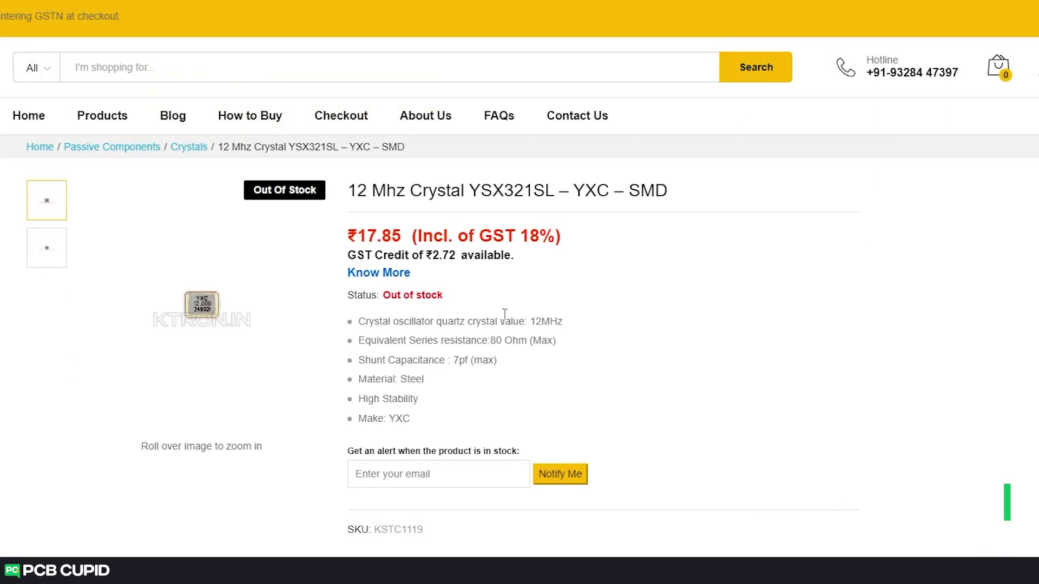
# Step: Highlight the part's Out of stock status on KTRON
pyautogui.moveTo(444, 296); pyautogui.dragTo(381, 304)
pyautogui.click(490, 296)
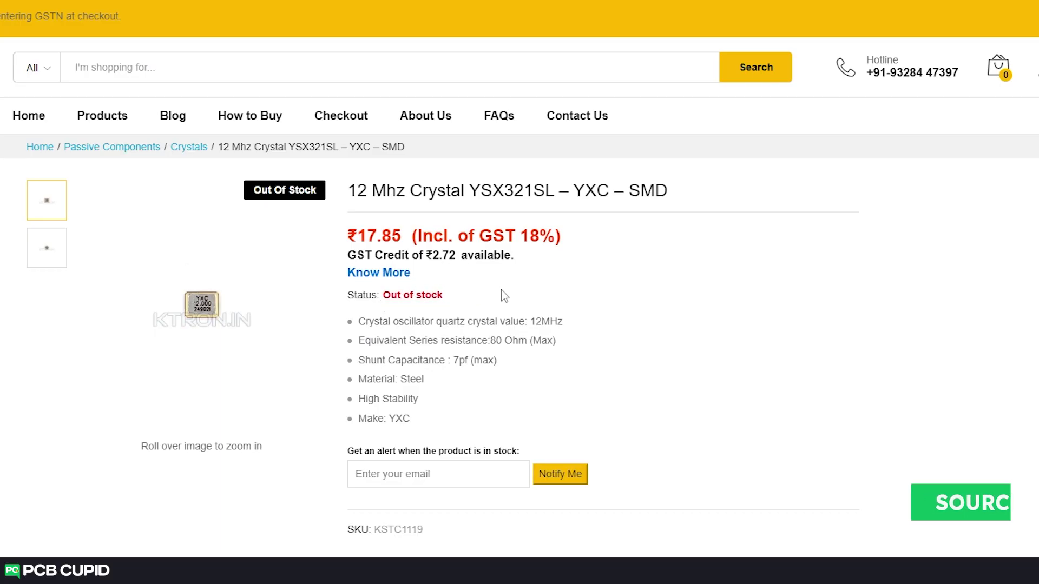
pyautogui.moveTo(459, 298); pyautogui.dragTo(379, 301)
pyautogui.click(511, 294)
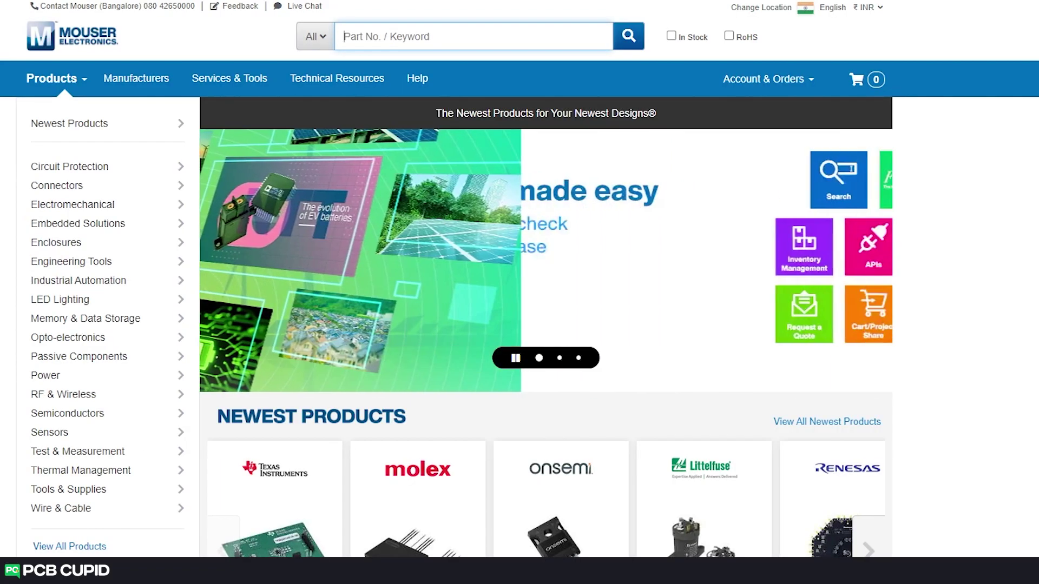
pyautogui.scroll(-3, 737, 364)
pyautogui.scroll(1, 737, 365)
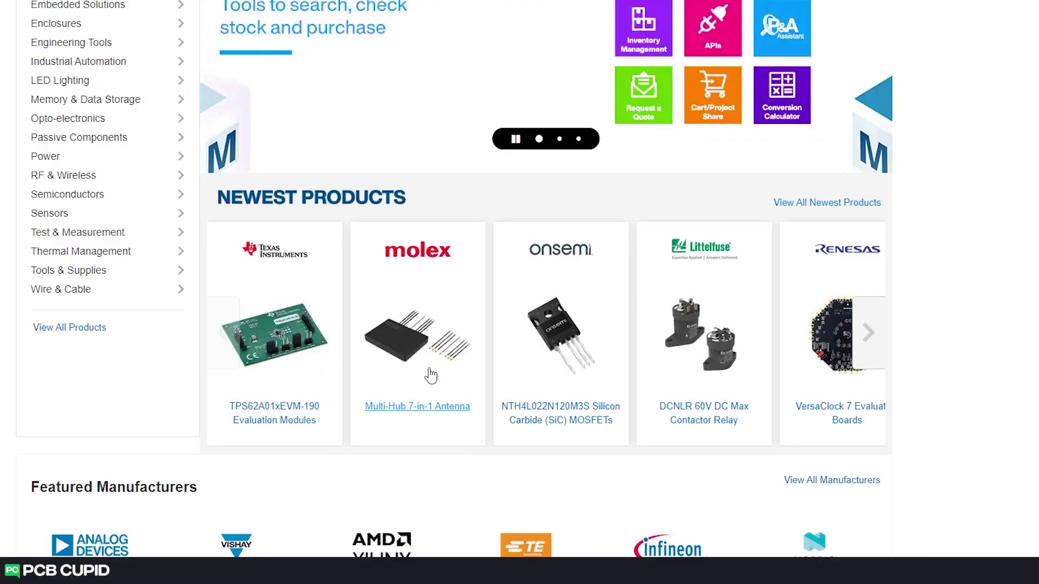
# Step: Check onsemi MOSFET stock dates and prices on Mouser, then the 8S2 dimensions table
pyautogui.click(536, 359)
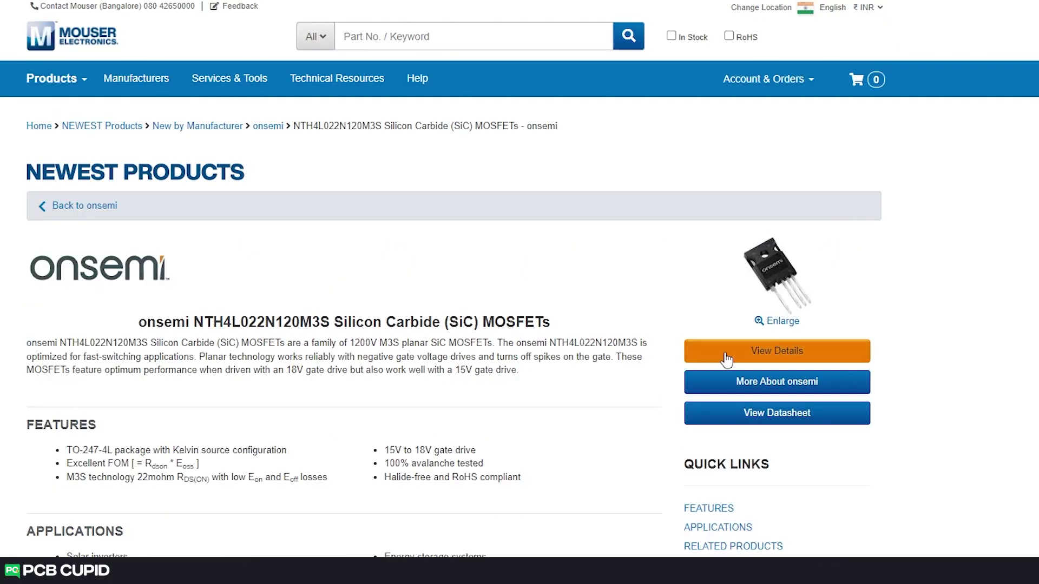
pyautogui.click(727, 360)
pyautogui.scroll(-5, 888, 309)
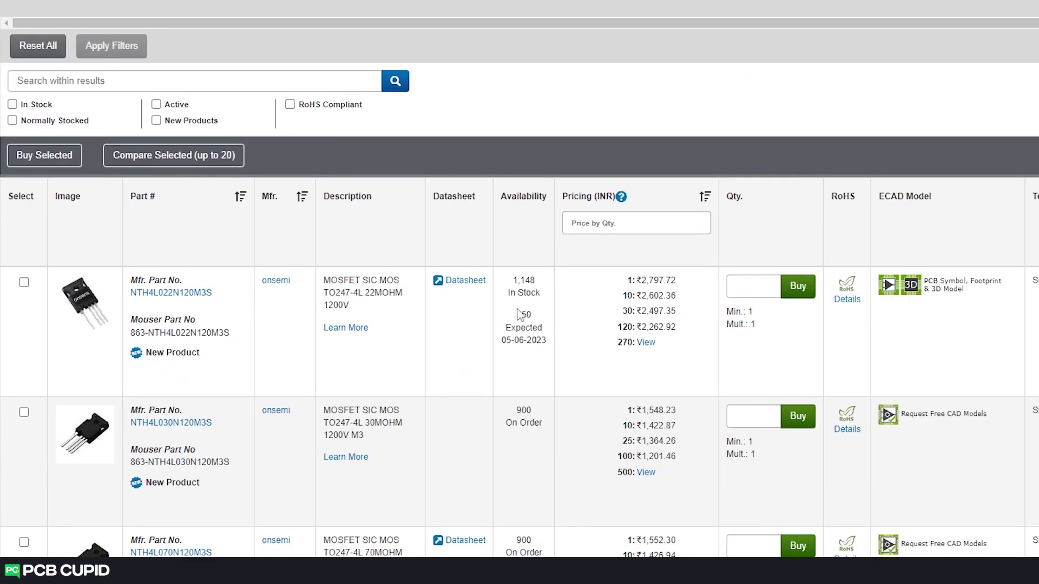
pyautogui.moveTo(502, 341); pyautogui.dragTo(549, 345)
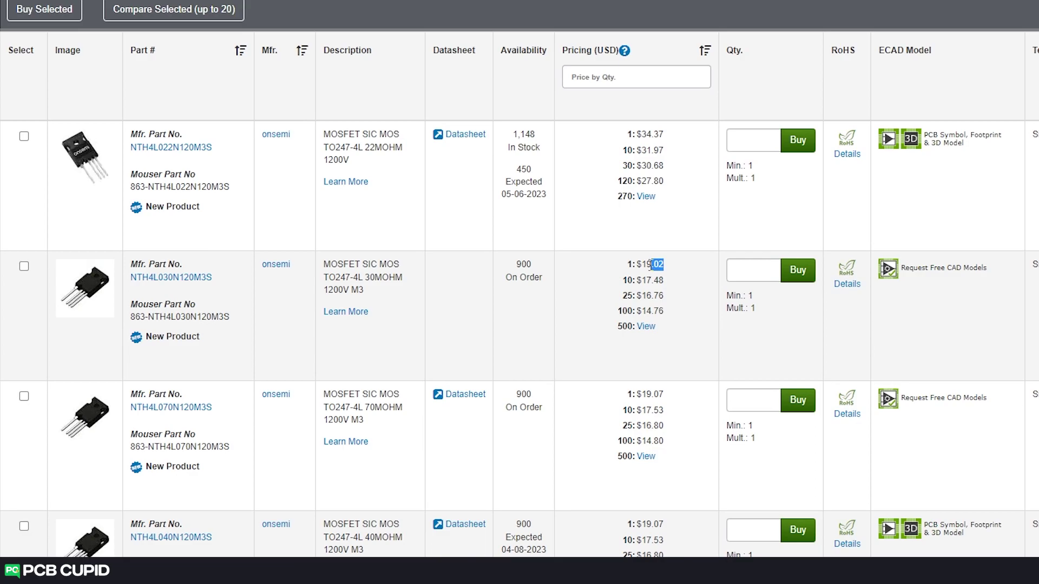
pyautogui.moveTo(641, 280)
pyautogui.mouseDown()
pyautogui.moveTo(666, 282)
pyautogui.moveTo(641, 311)
pyautogui.mouseUp()
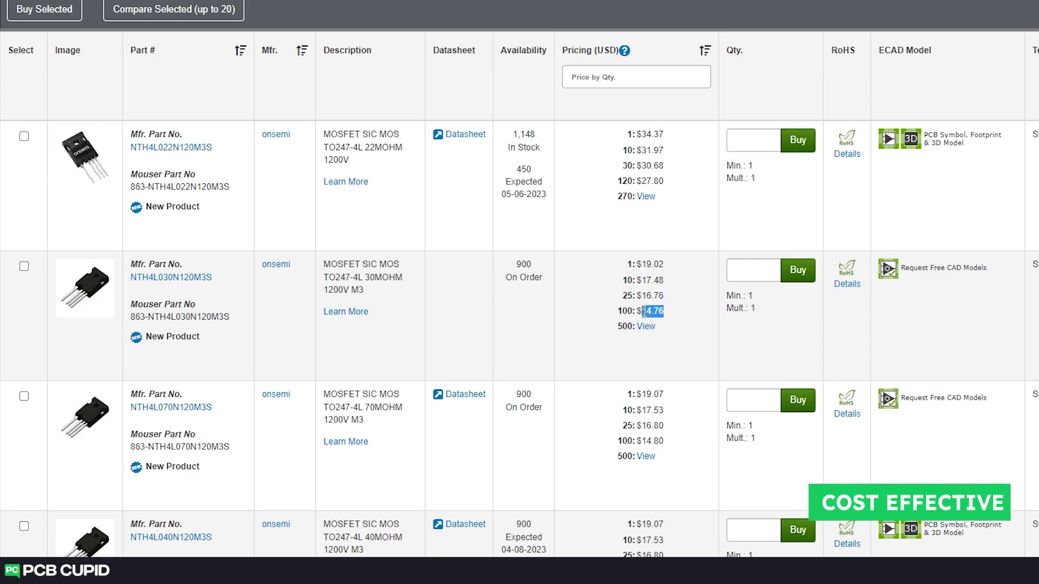
pyautogui.click(698, 392)
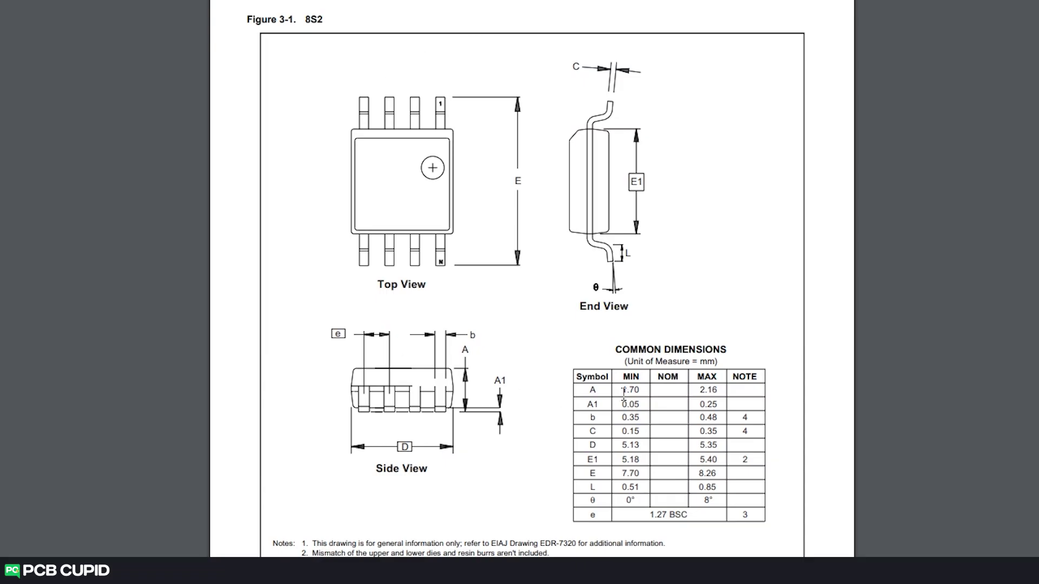
pyautogui.moveTo(623, 396); pyautogui.dragTo(641, 418)
pyautogui.click(863, 386)
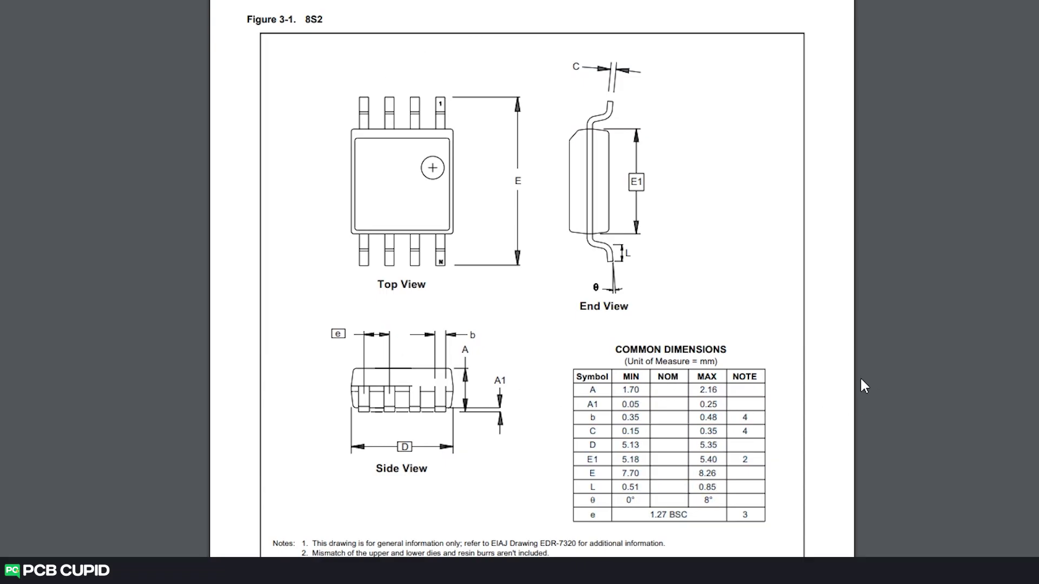
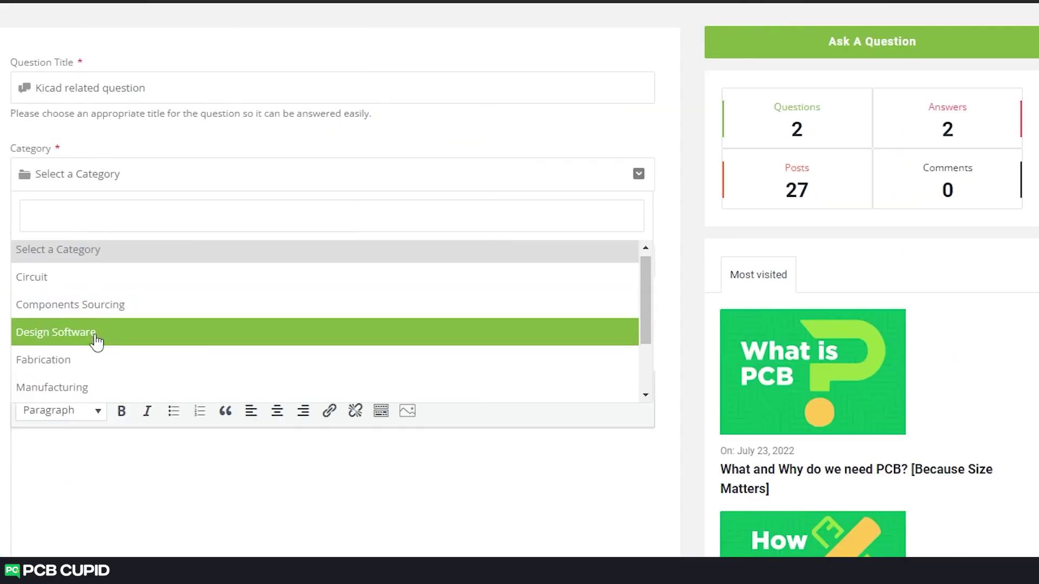
# Step: Set the category to Design Software, add tags kicad and electronics, and place the cursor in Details
pyautogui.click(96, 337)
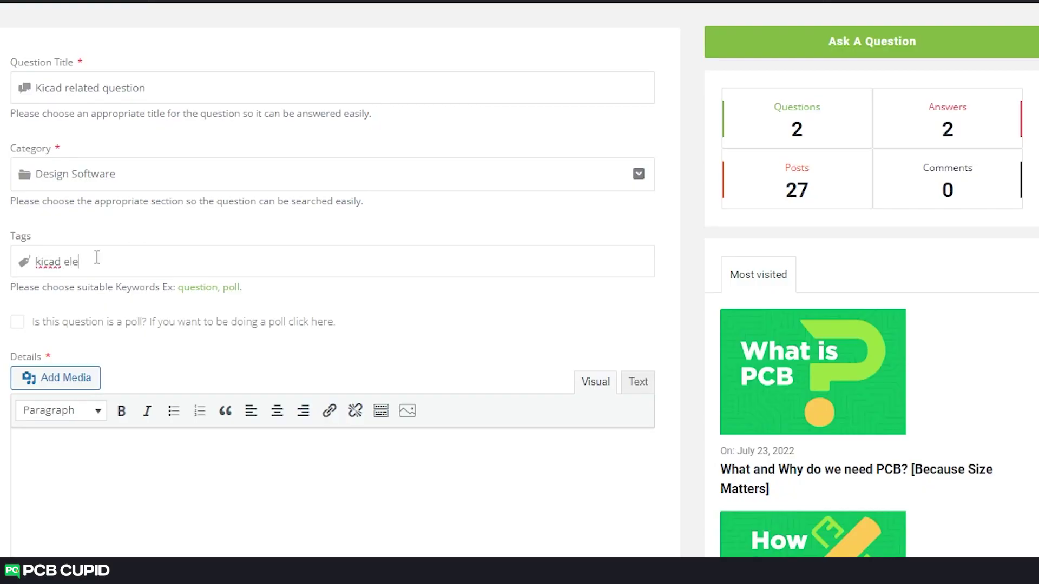
pyautogui.press('Return')
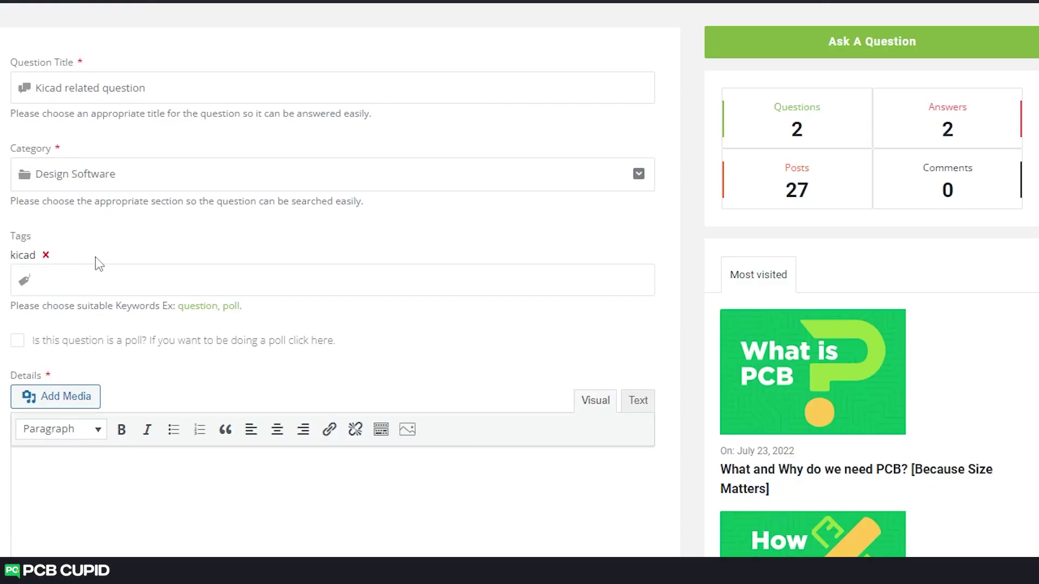
pyautogui.write('electronics')
pyautogui.press('Return')
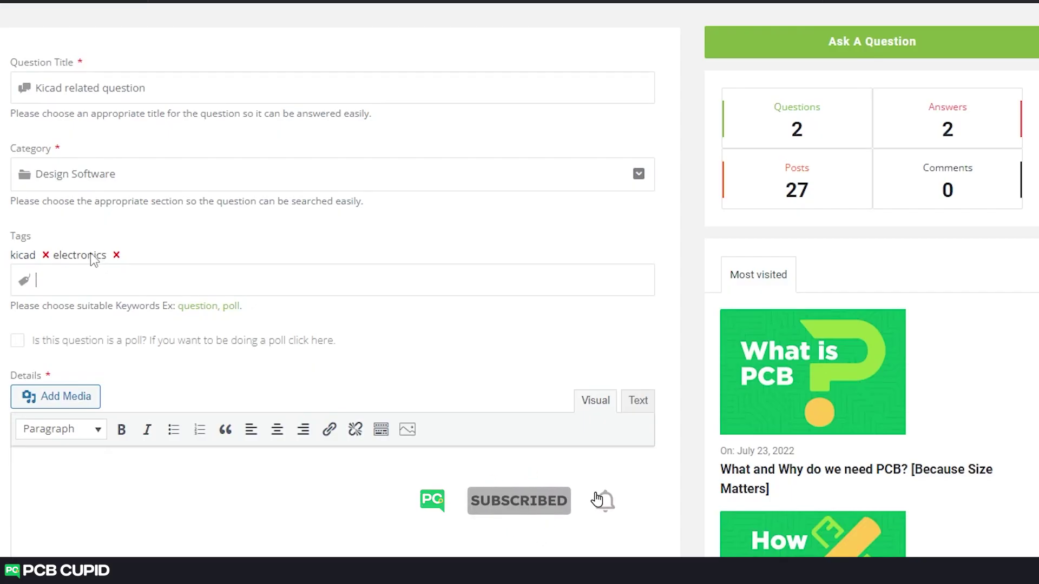
pyautogui.scroll(-3, 95, 257)
pyautogui.click(111, 292)
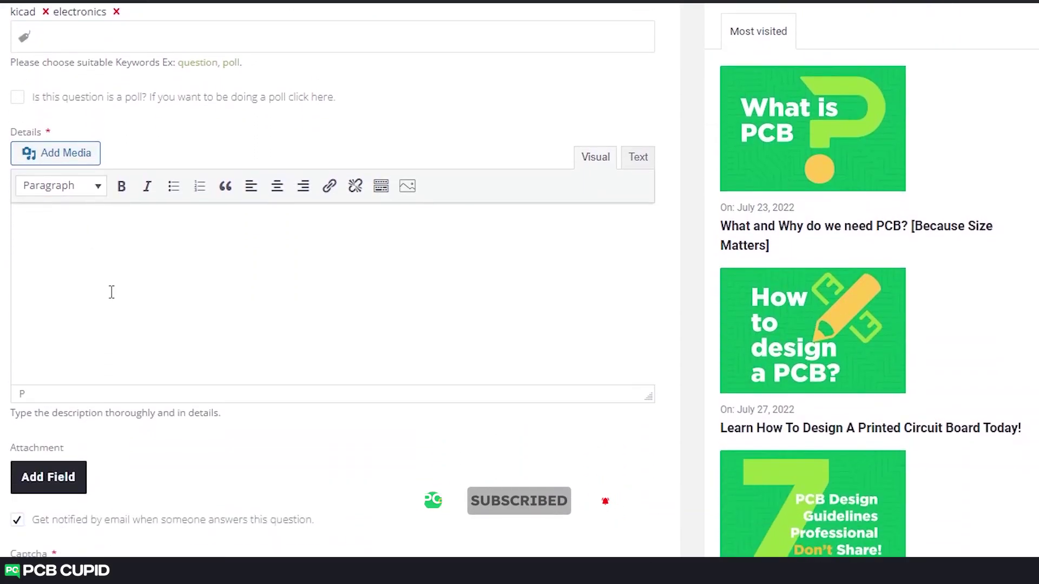